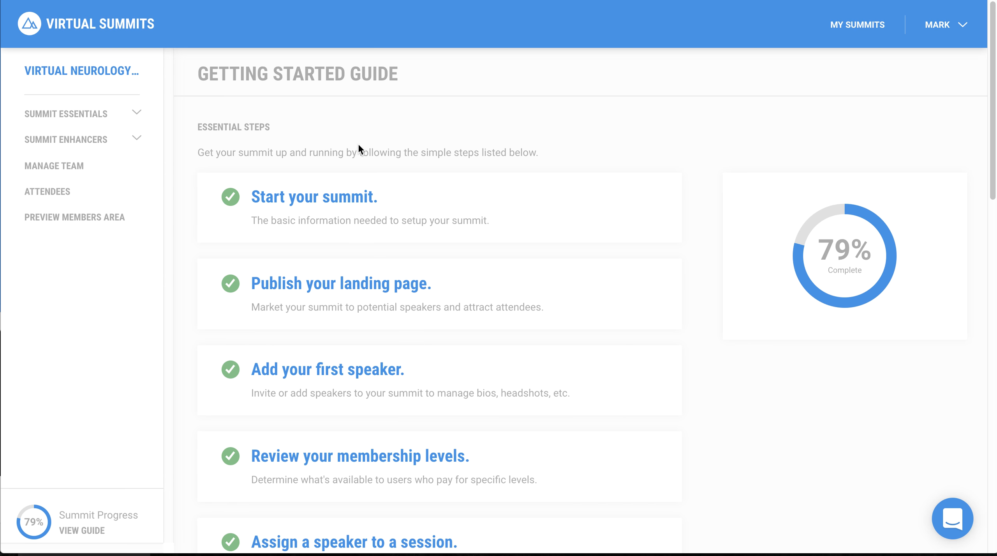
- Open the landing page builder for the Virtual Neurology summit and view its published landing page
left_click(137, 117)
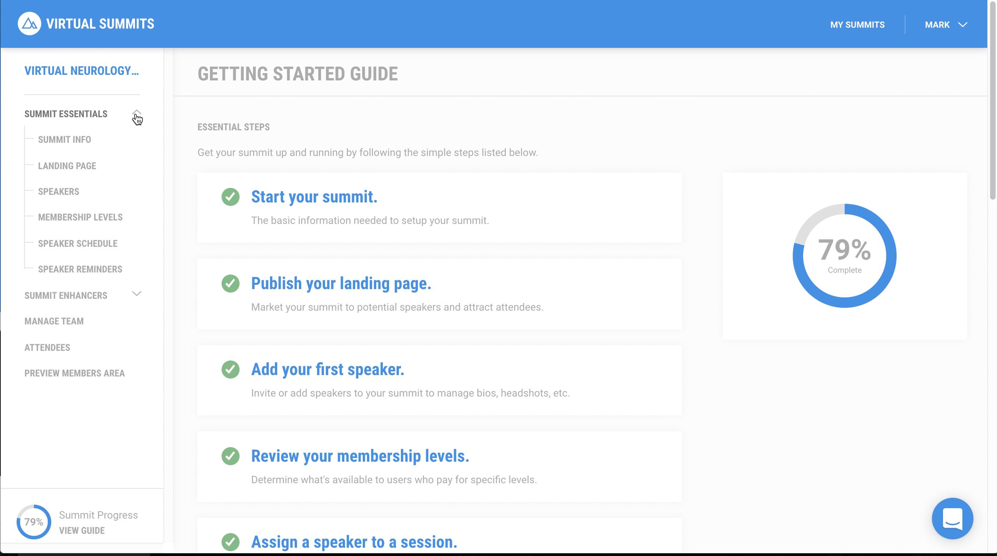
left_click(101, 168)
scroll(376, 172, "down", 15)
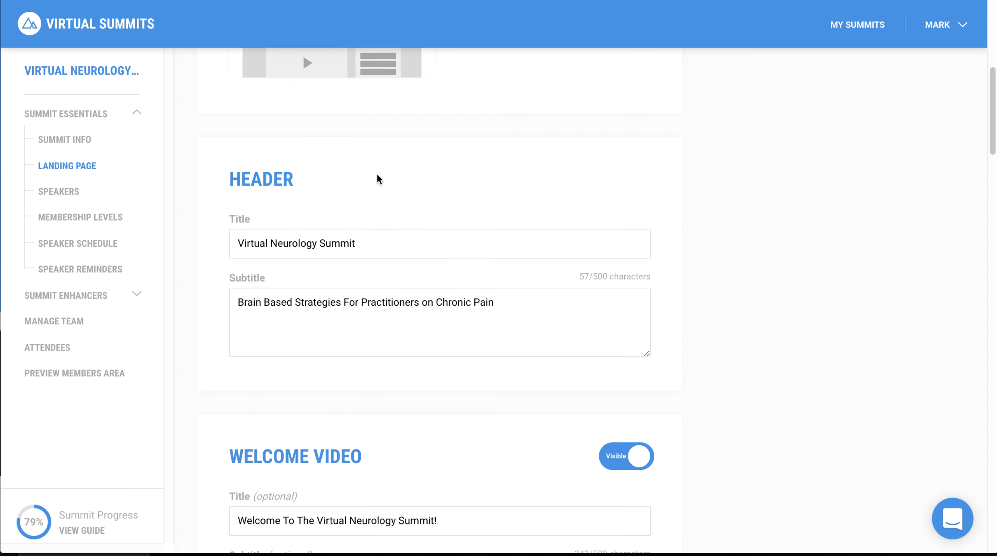
scroll(377, 172, "up", 15)
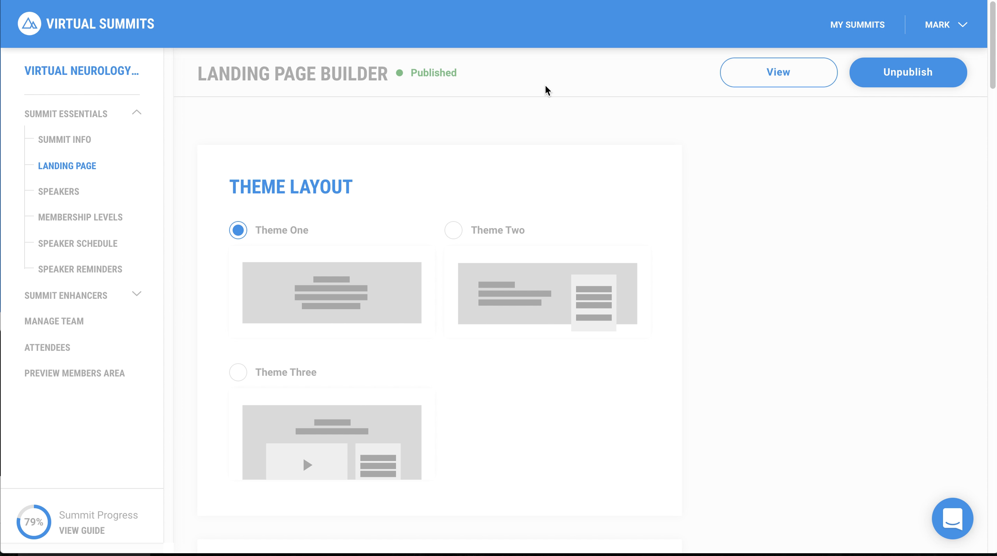
left_click(827, 78)
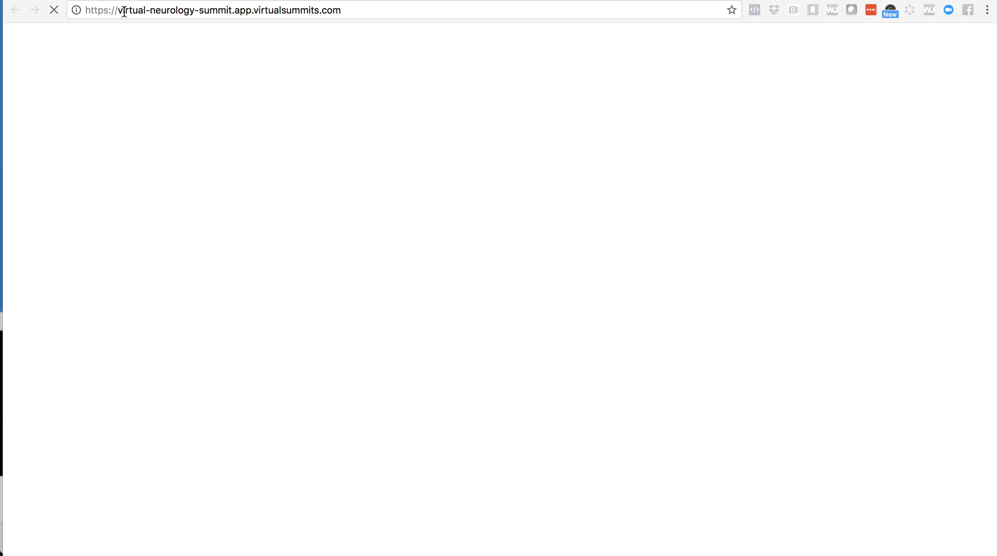
- Examine the published page's web address, distinguishing the virtual-neurology-summit subdomain from the app.virtualsummits.com domain
left_click_drag(120, 9, 378, 7)
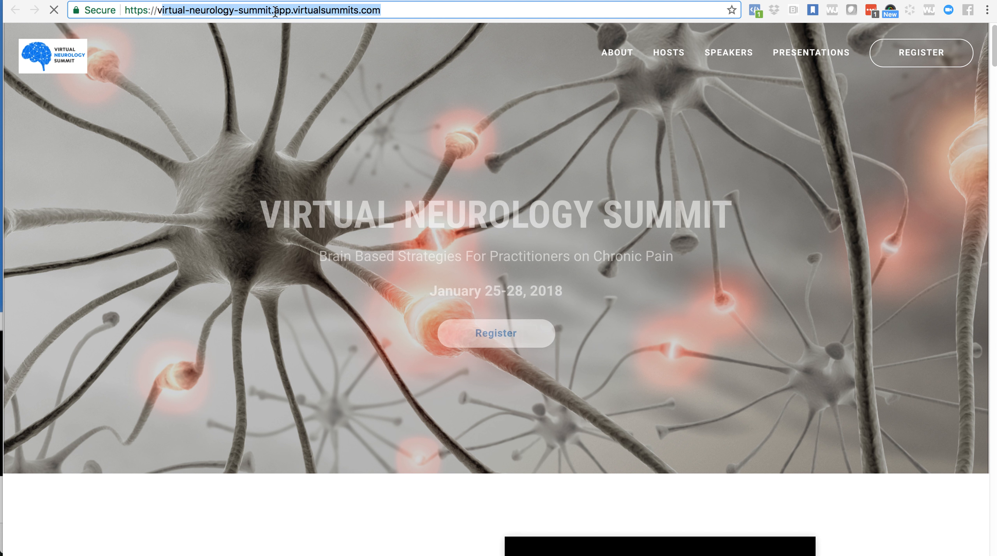
left_click(275, 11)
left_click_drag(276, 11, 201, 11)
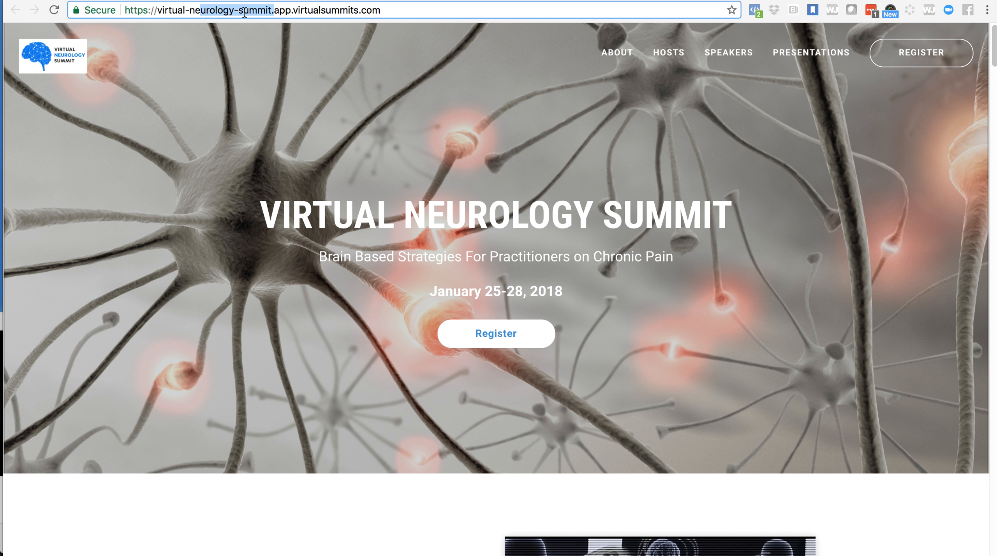
left_click(274, 12)
left_click_drag(274, 11, 384, 10)
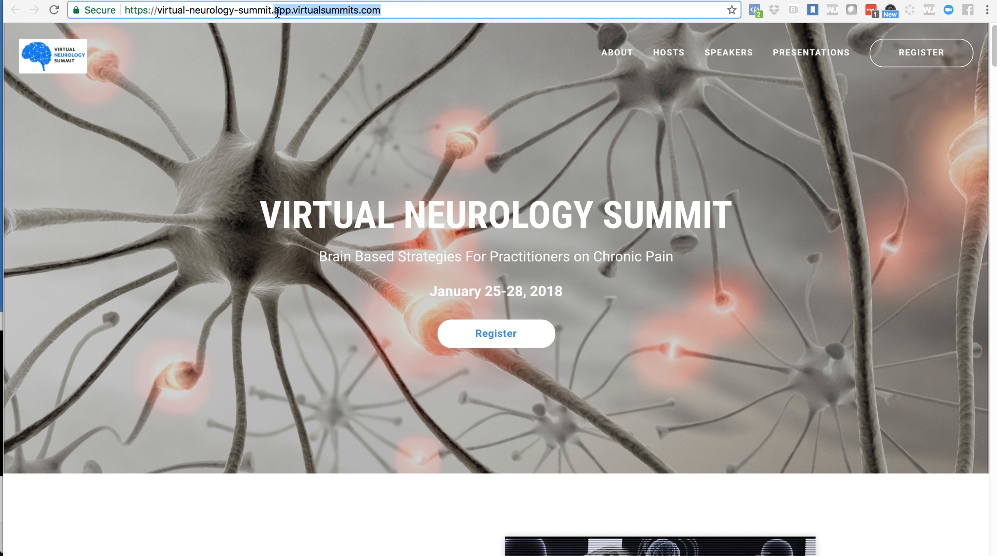
triple_click(244, 11)
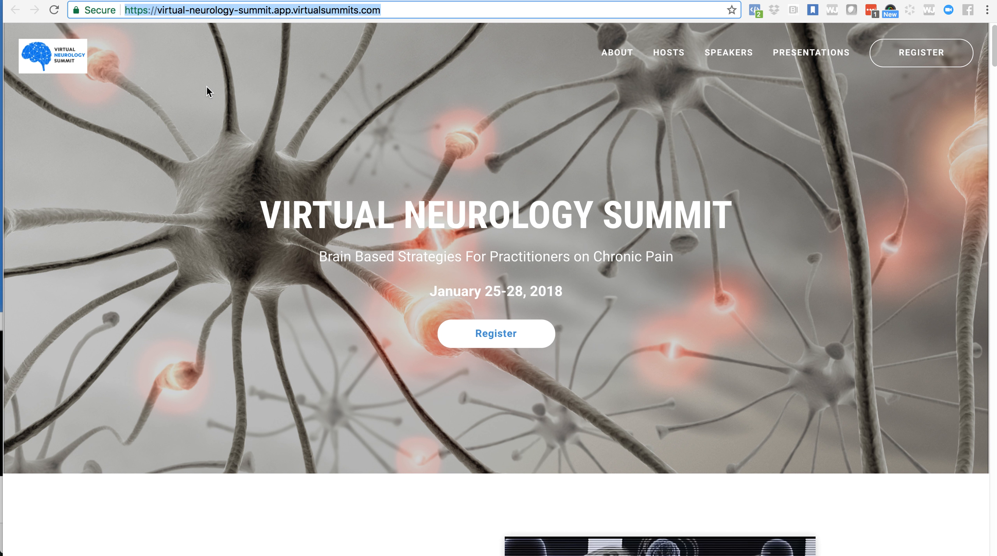
triple_click(199, 14)
left_click(190, 11)
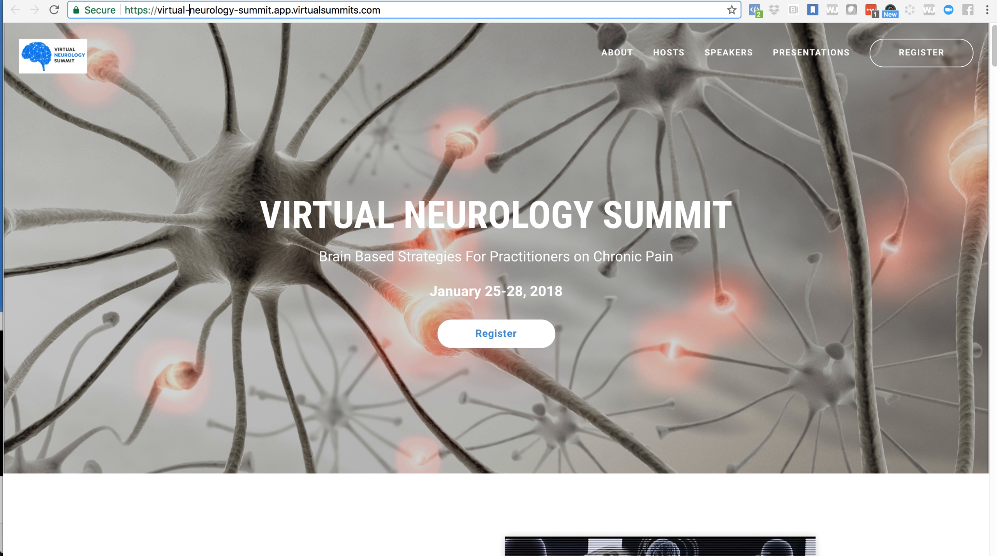
- Return to the landing page builder and review its theme layout, header, welcome video and host sections
left_click(164, 1)
scroll(245, 293, "down", 2)
scroll(244, 294, "up", 2)
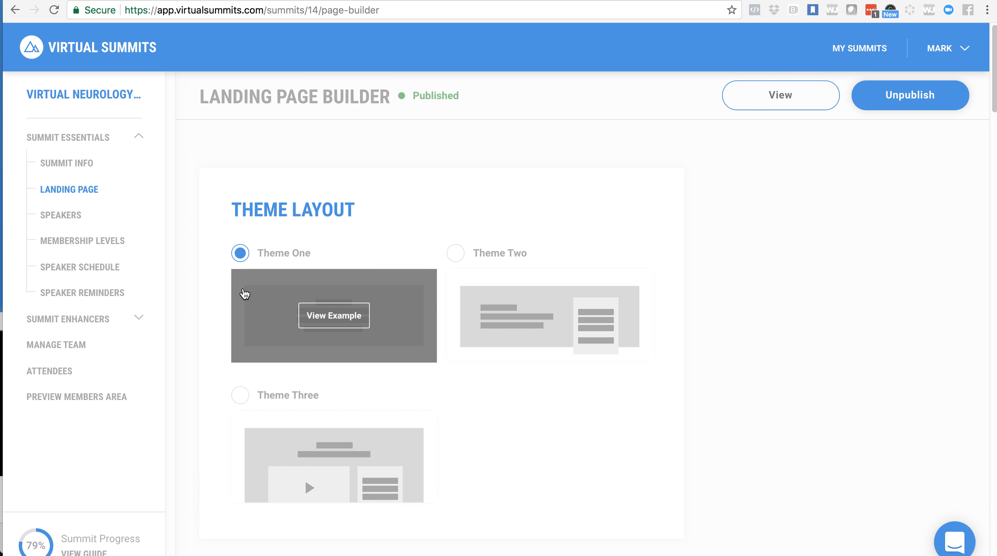
scroll(245, 294, "down", 3)
scroll(244, 294, "down", 3)
scroll(245, 294, "up", 5)
scroll(242, 292, "down", 8)
scroll(362, 206, "up", 5)
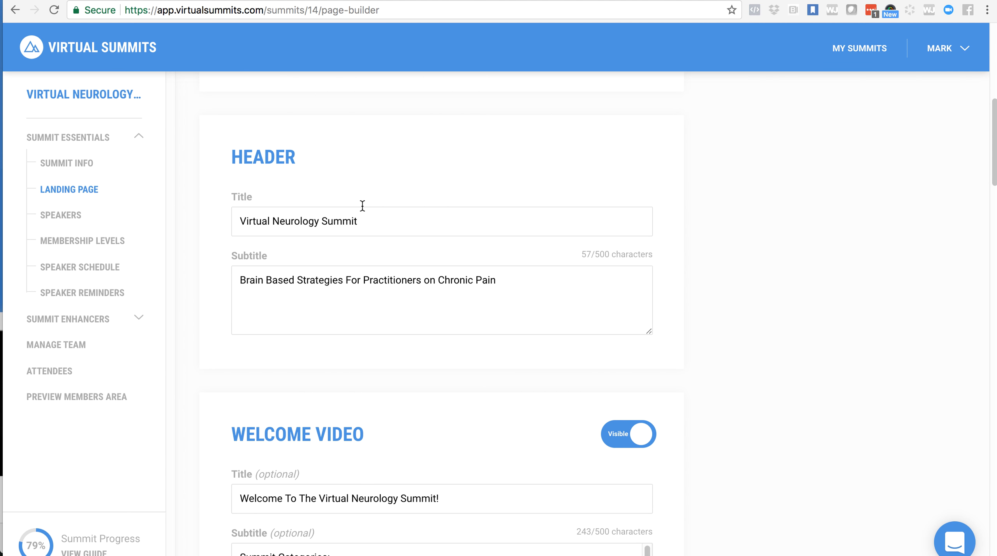
scroll(440, 195, "up", 12)
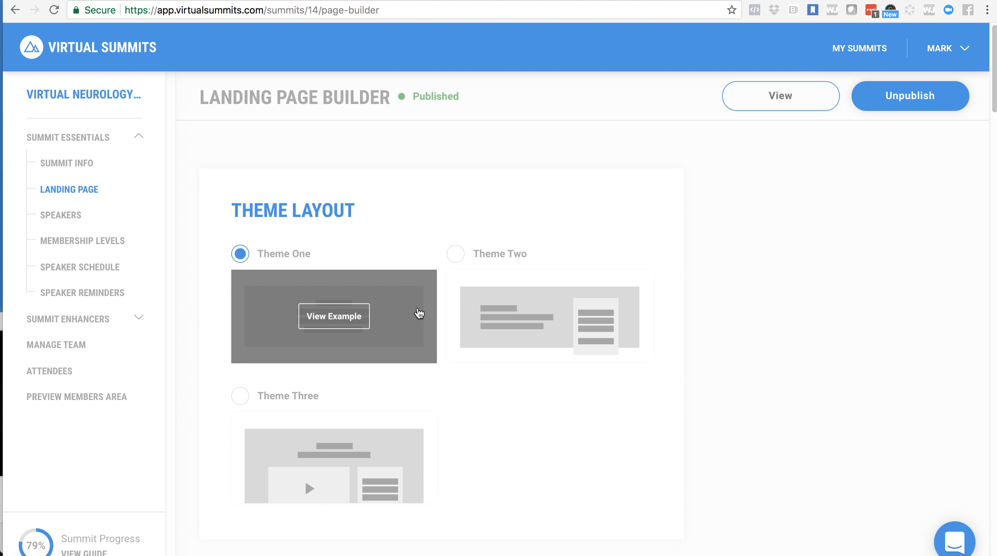
scroll(518, 440, "down", 6)
scroll(518, 440, "down", 10)
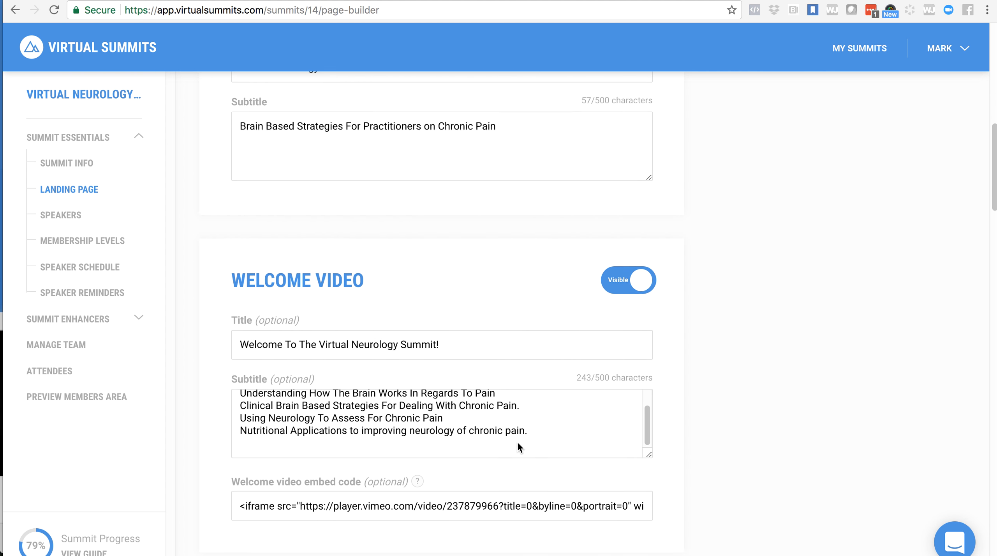
scroll(517, 440, "up", 9)
scroll(402, 351, "down", 3)
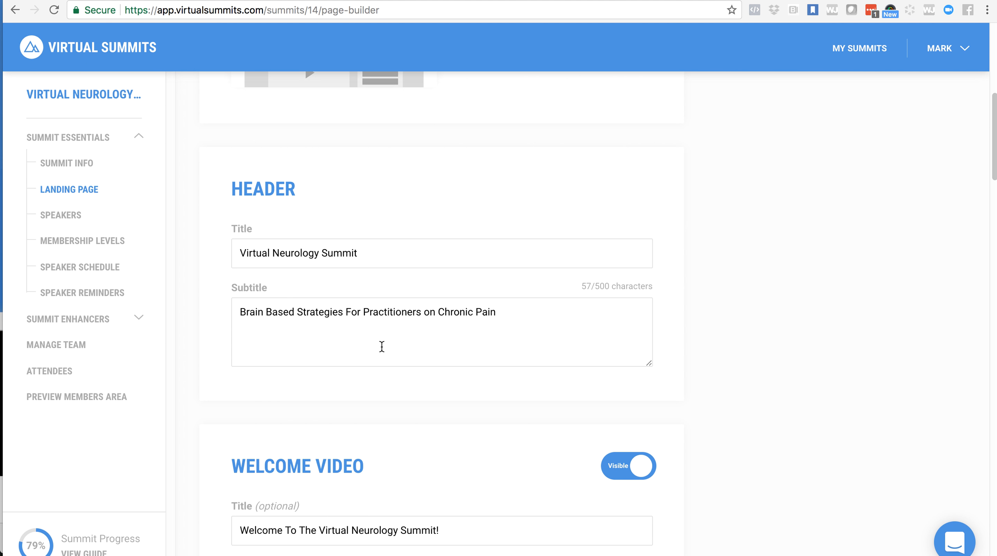
scroll(378, 251, "down", 2)
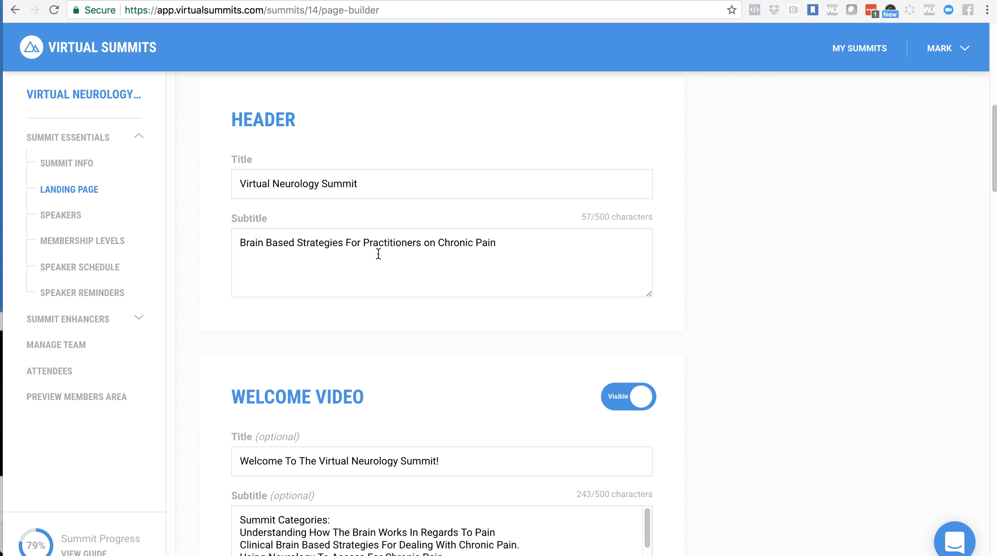
scroll(405, 256, "down", 6)
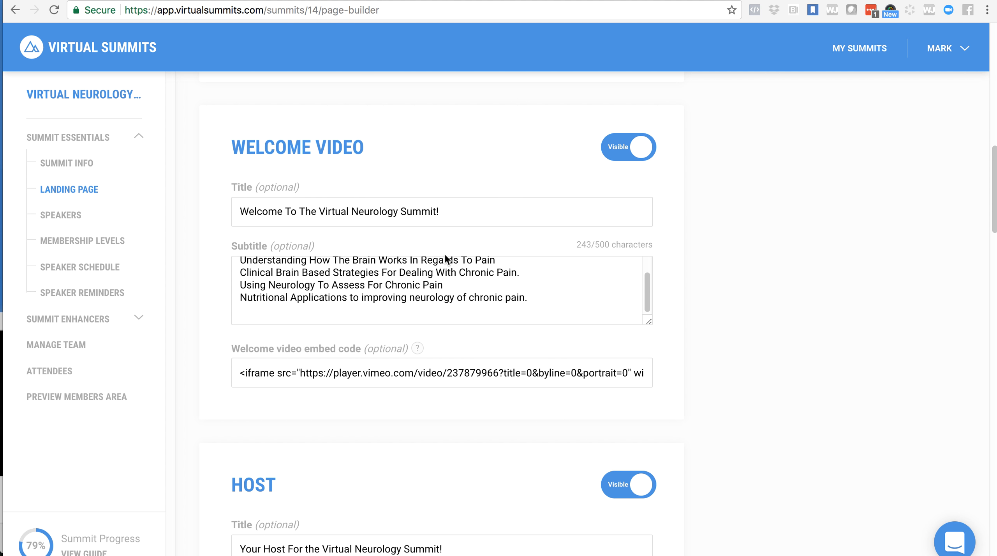
scroll(464, 414, "down", 6)
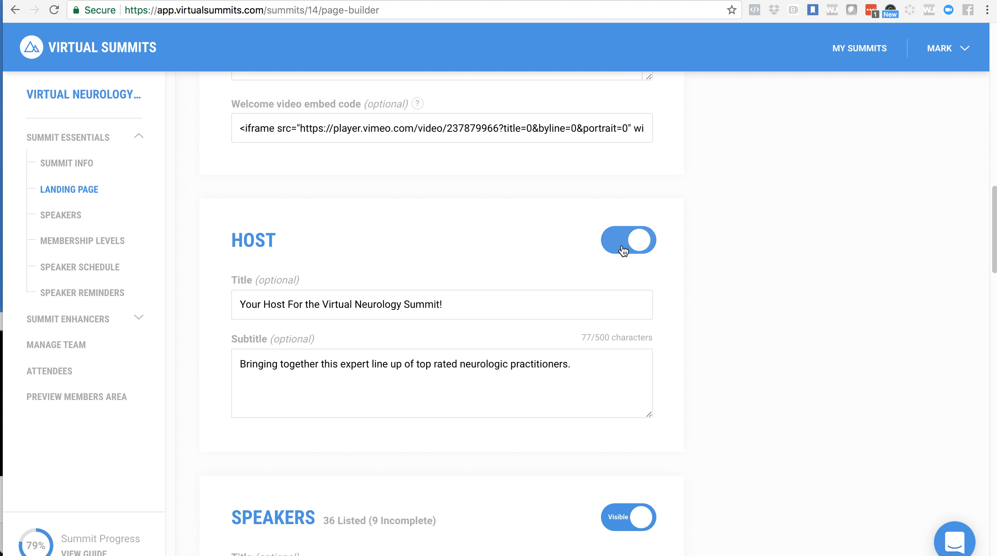
- Try the visibility switches of the Host and Speakers sections, setting Speakers to hidden and back to visible
left_click(623, 241)
scroll(542, 240, "down", 1)
scroll(544, 247, "down", 7)
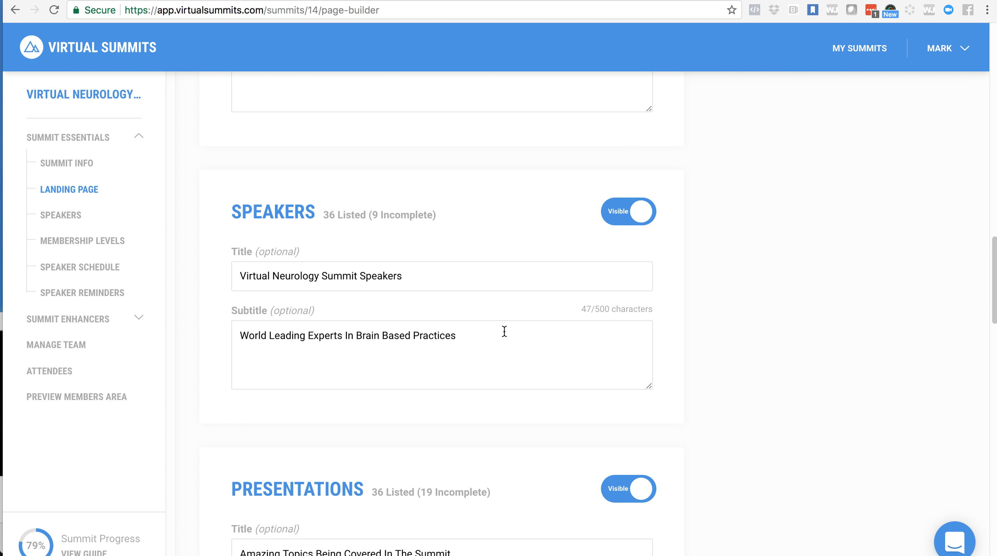
scroll(505, 331, "down", 2)
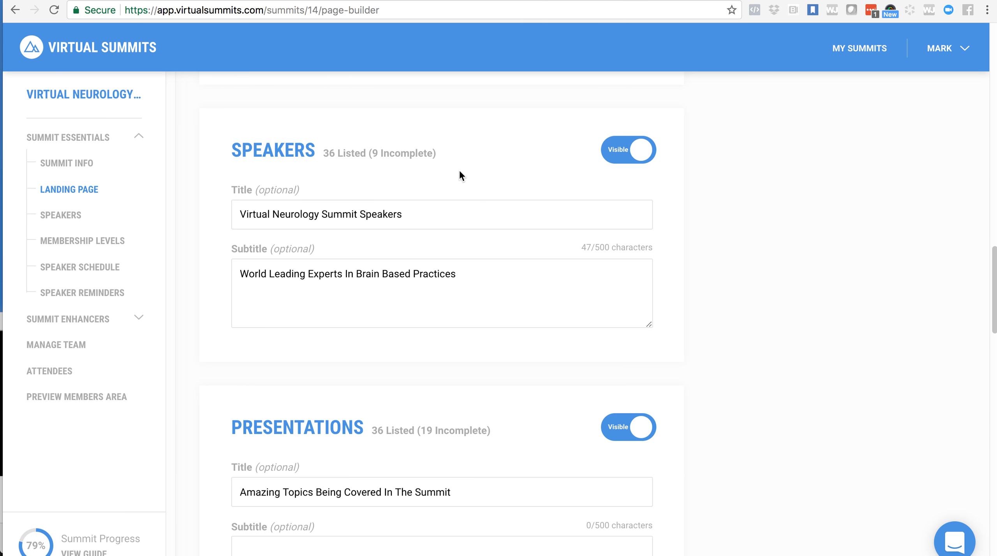
left_click(619, 156)
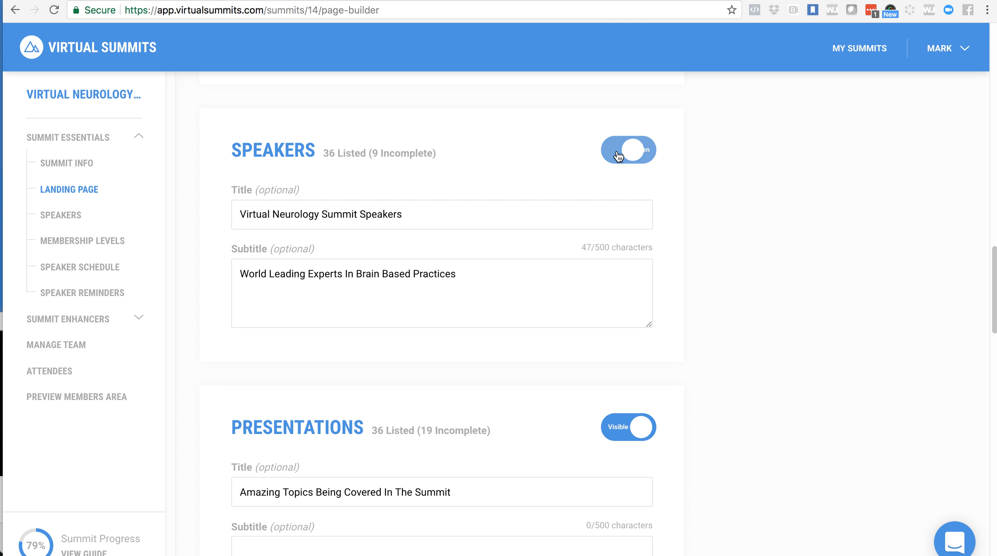
left_click(641, 157)
- Check the published landing page's web address again, and return to the landing page builder
scroll(580, 152, "down", 1)
scroll(582, 154, "up", 15)
scroll(580, 152, "up", 10)
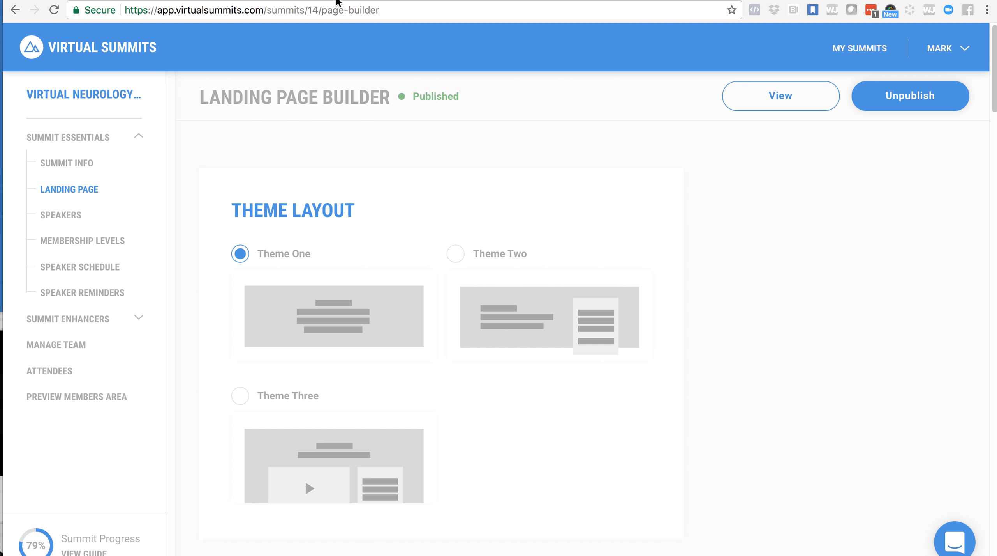
left_click(338, 1)
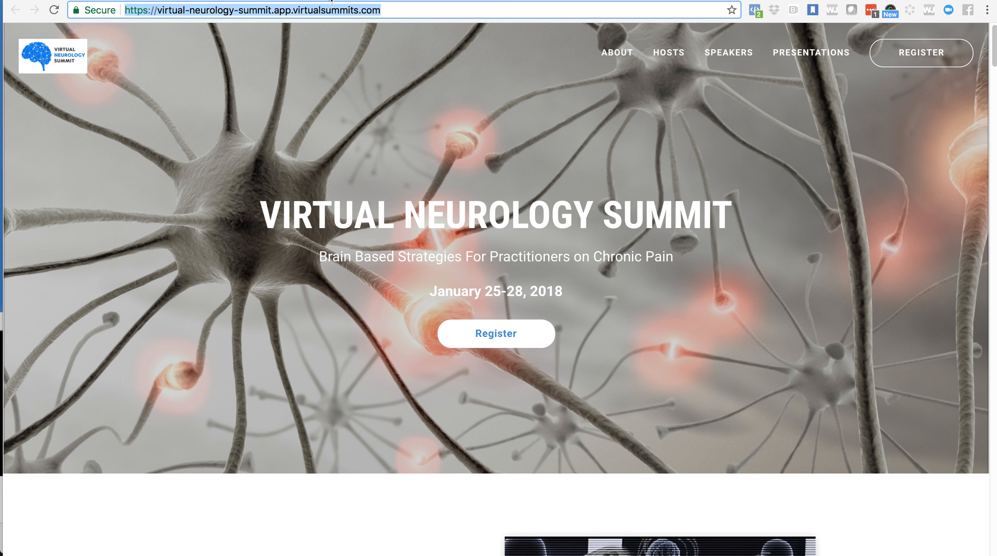
left_click(233, 11)
left_click(161, 1)
- Open the summit's info page and go to its unique subdomain setting
left_click(141, 147)
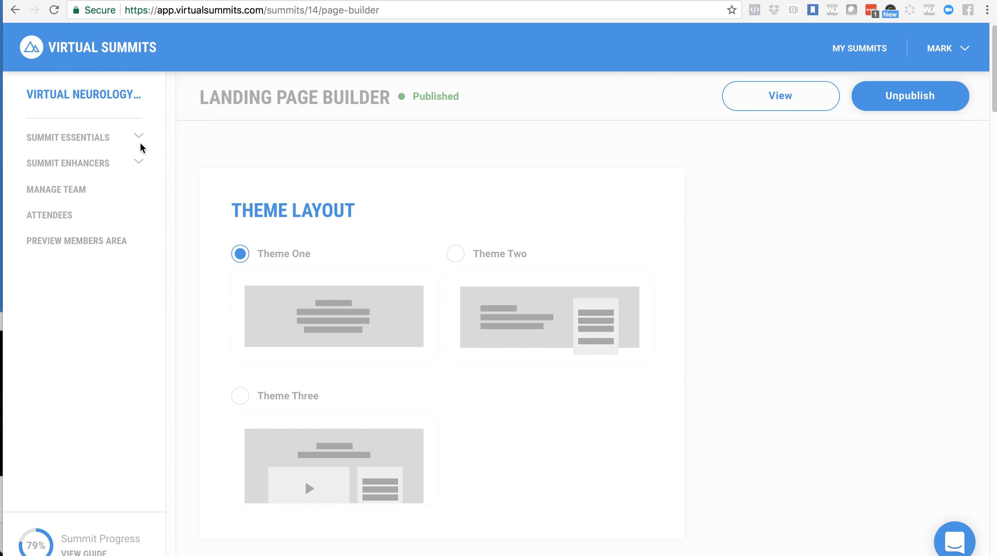
left_click(105, 143)
left_click(78, 166)
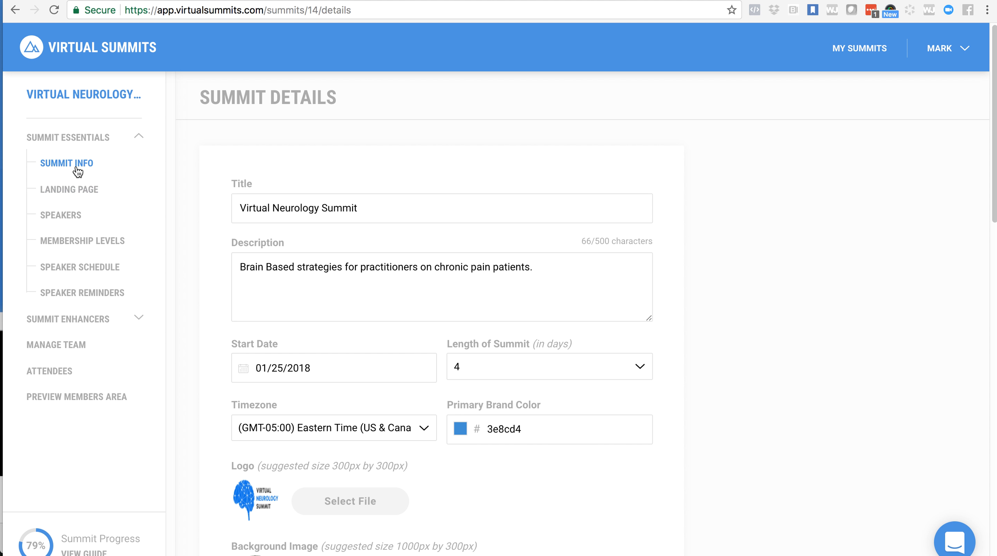
scroll(275, 214, "down", 7)
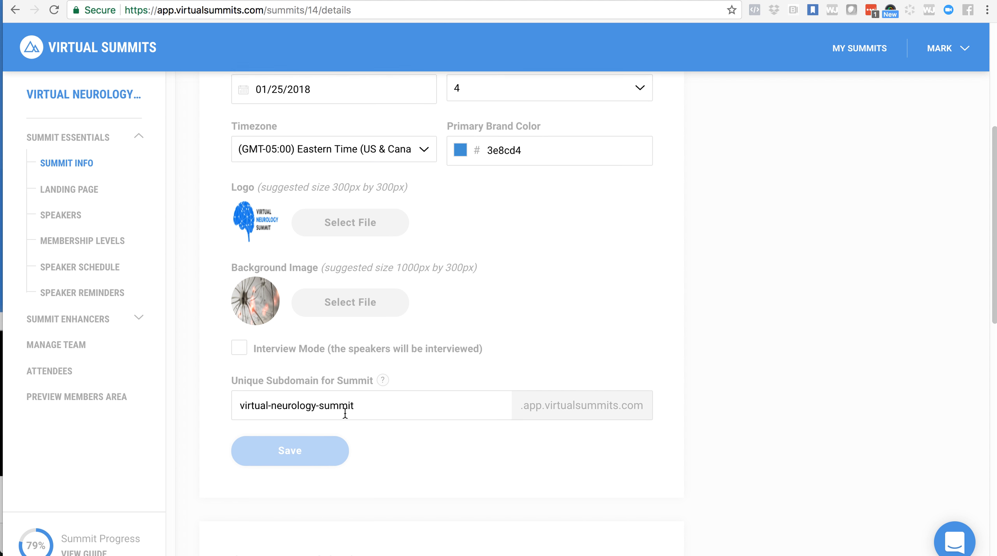
scroll(345, 410, "down", 1)
- Examine the parts of the summit's unique subdomain, virtual-neurology-summit, without editing the field
left_click_drag(236, 379, 408, 380)
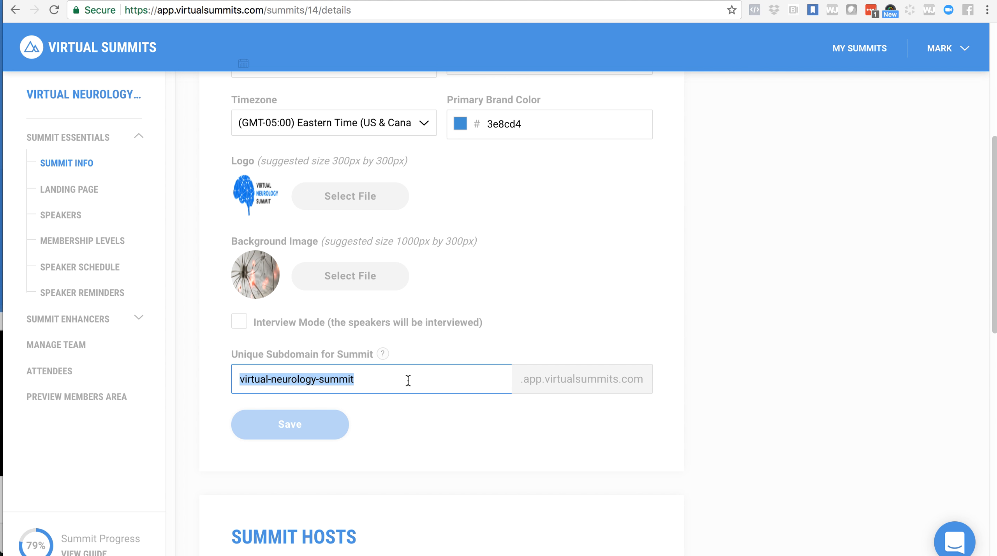
double_click(292, 387)
triple_click(292, 387)
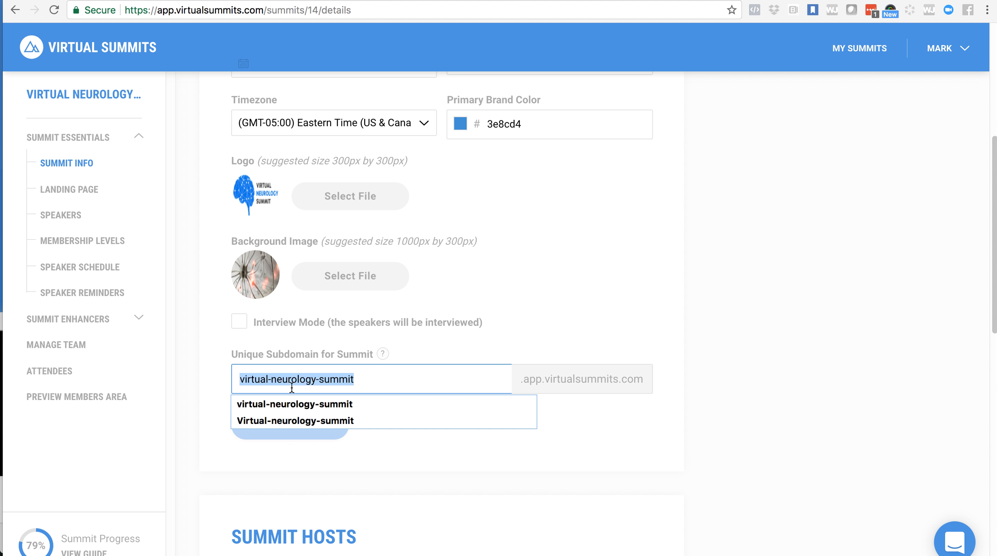
left_click(359, 381)
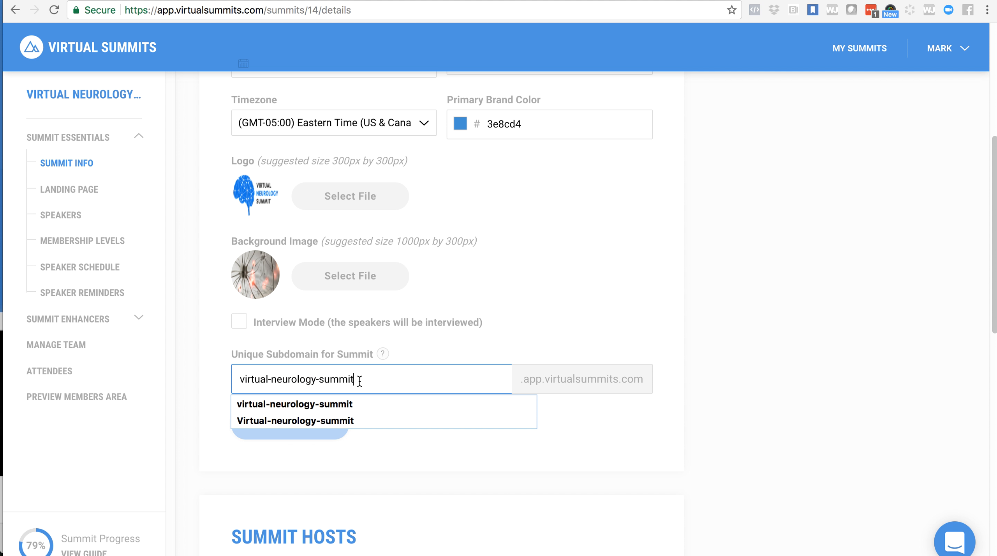
left_click_drag(239, 380, 268, 383)
left_click(272, 381)
double_click(284, 380)
left_click(341, 380)
double_click(341, 380)
left_click(395, 384)
left_click(472, 342)
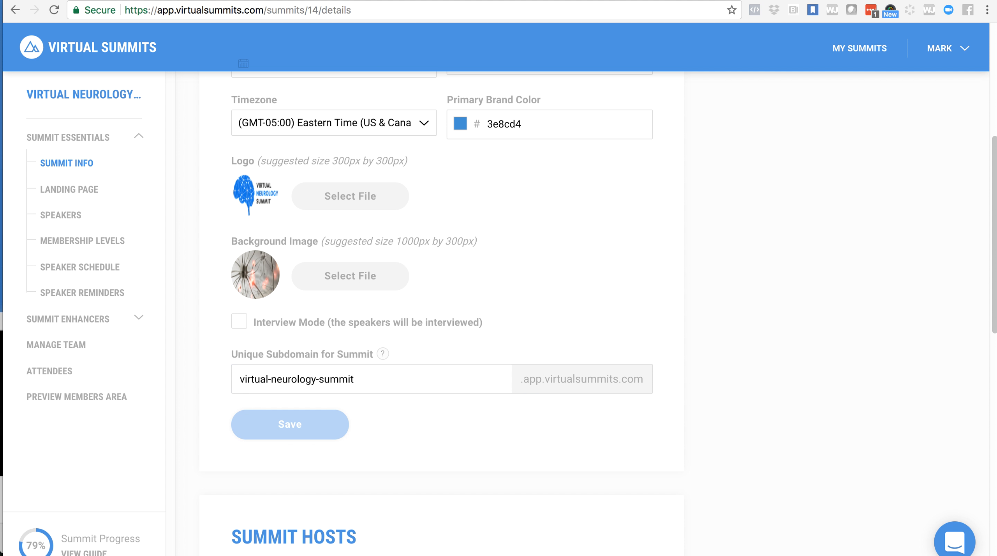
- Compare the subdomain setting with the published page's address, examining its virtual-neurology-summit and app parts
left_click(293, 0)
left_click(180, 11)
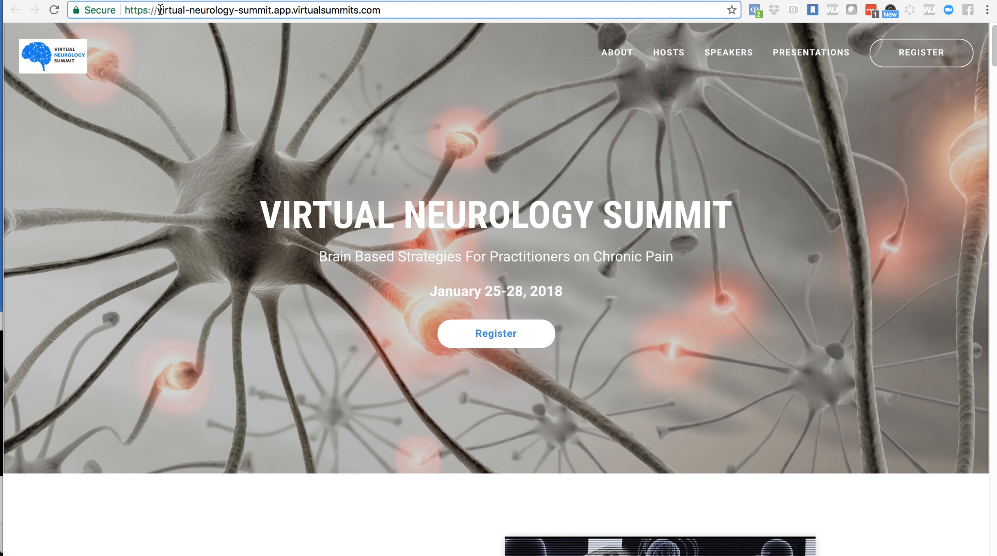
left_click_drag(158, 10, 271, 10)
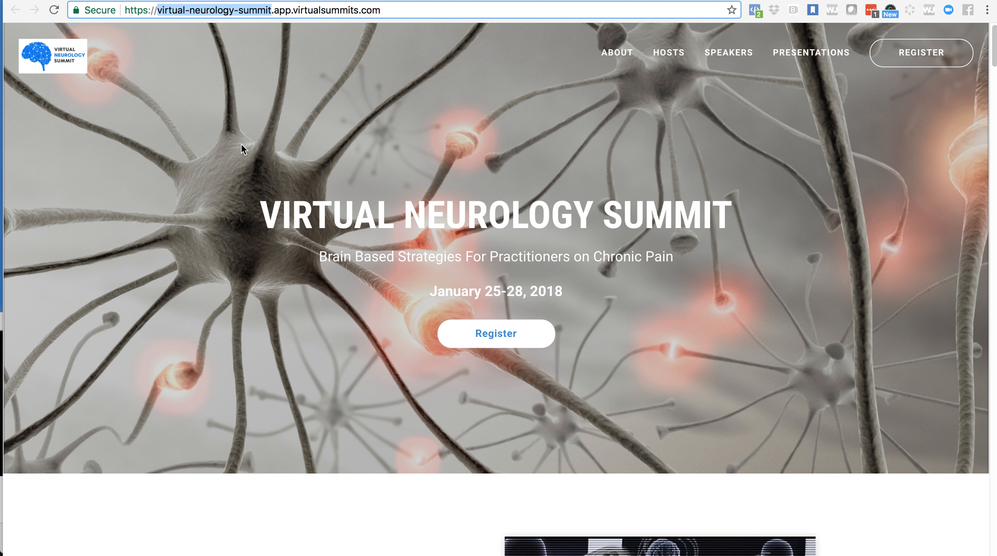
double_click(283, 11)
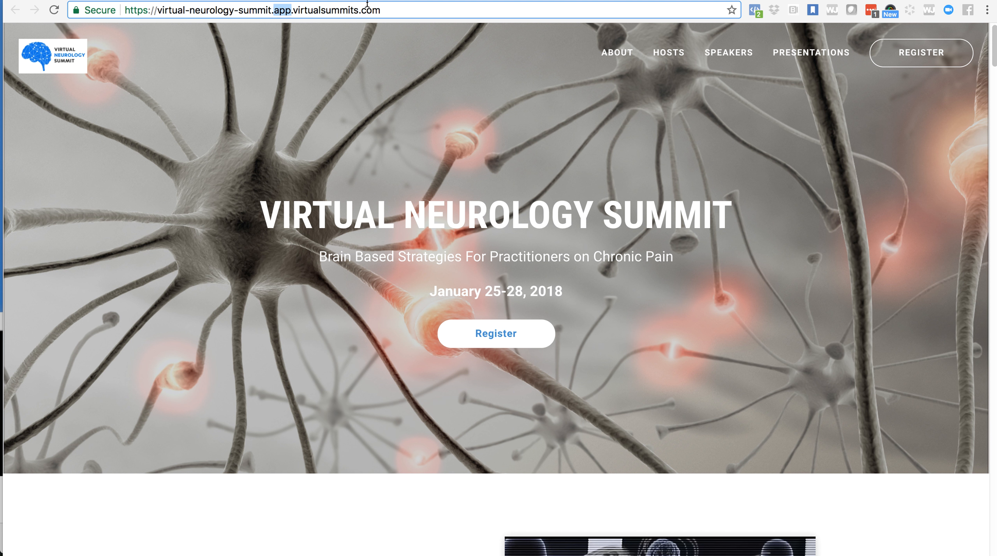
- Switch to GoDaddy's domain list and look over the virtual summit domains around VIRTUALNEUROSUMMIT.COM
left_click(291, 0)
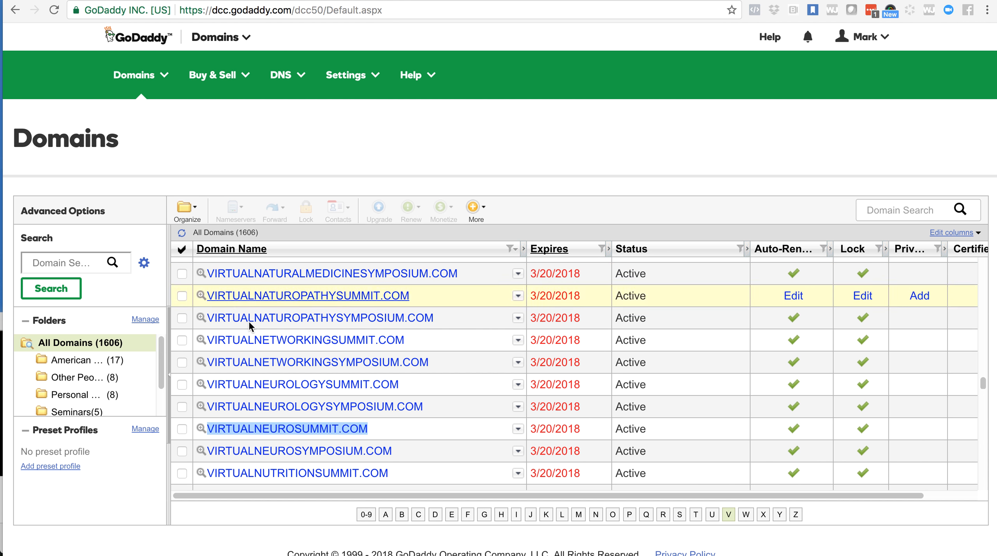
scroll(318, 420, "down", 1)
scroll(319, 419, "up", 1)
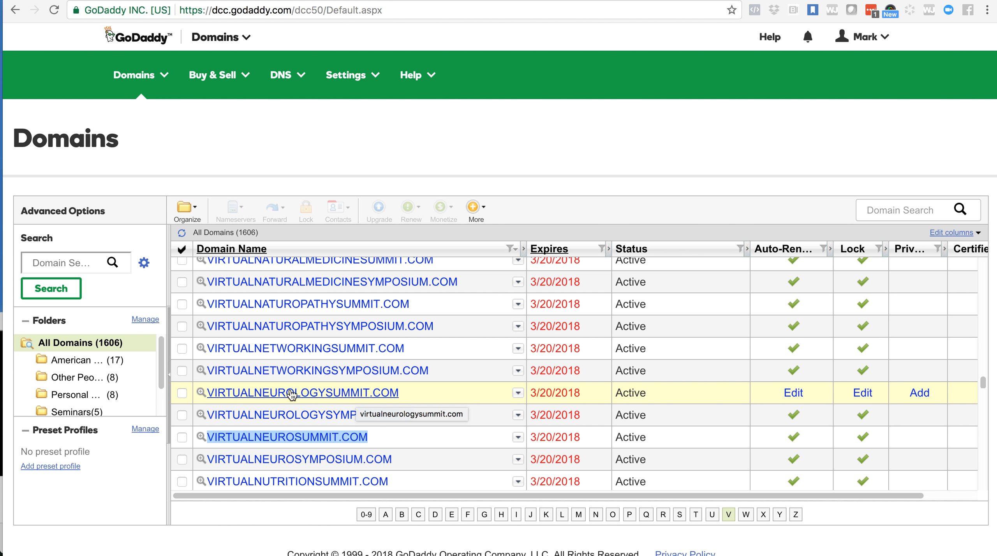
left_click(312, 1)
left_click(414, 0)
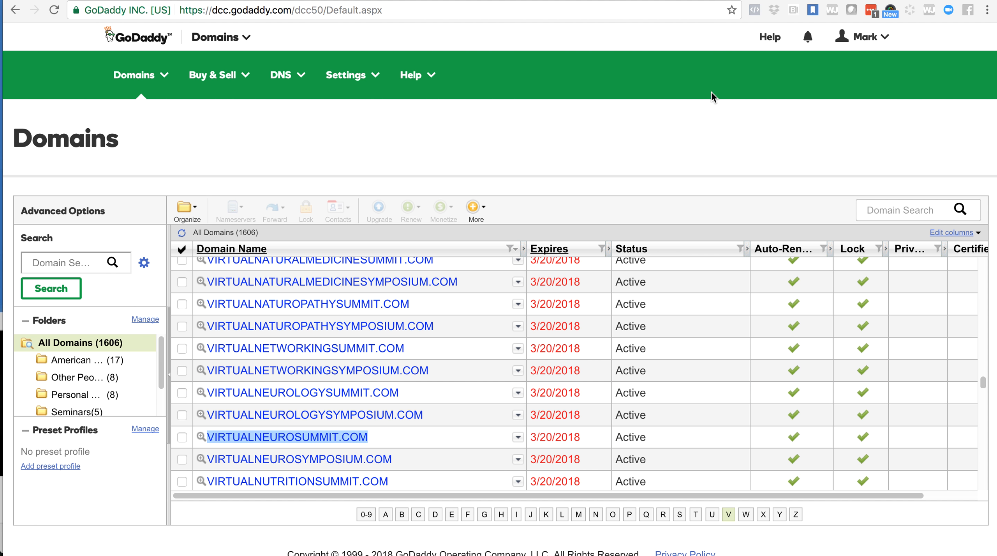
- Load virtualneurologysummit.com in a new browser tab to test its forwarding to the summit landing page
left_click(711, 1)
type("virtual")
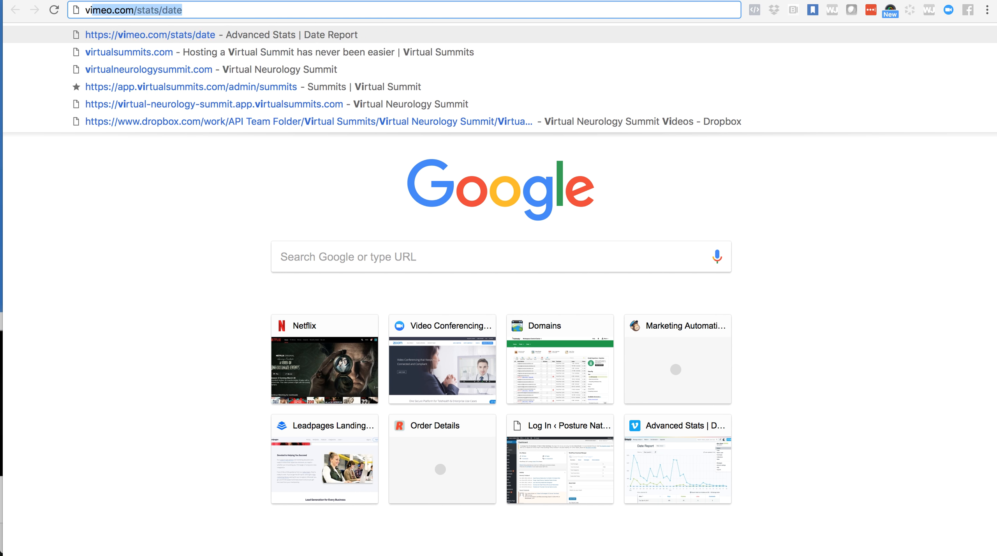
type("neuro")
key("Return")
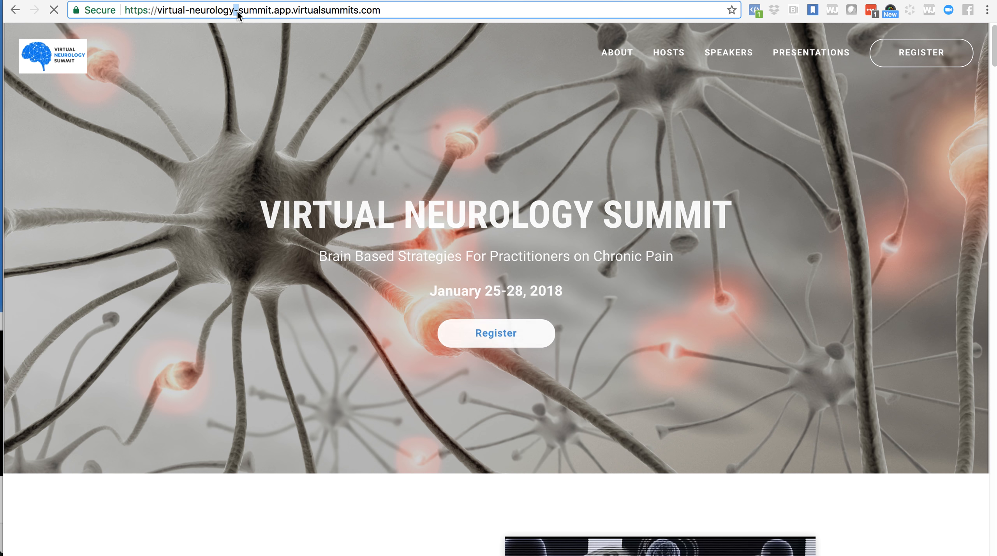
- Look through the landing page, from the welcome section, host and speakers to the presentations and closing registration banner
scroll(370, 241, "down", 8)
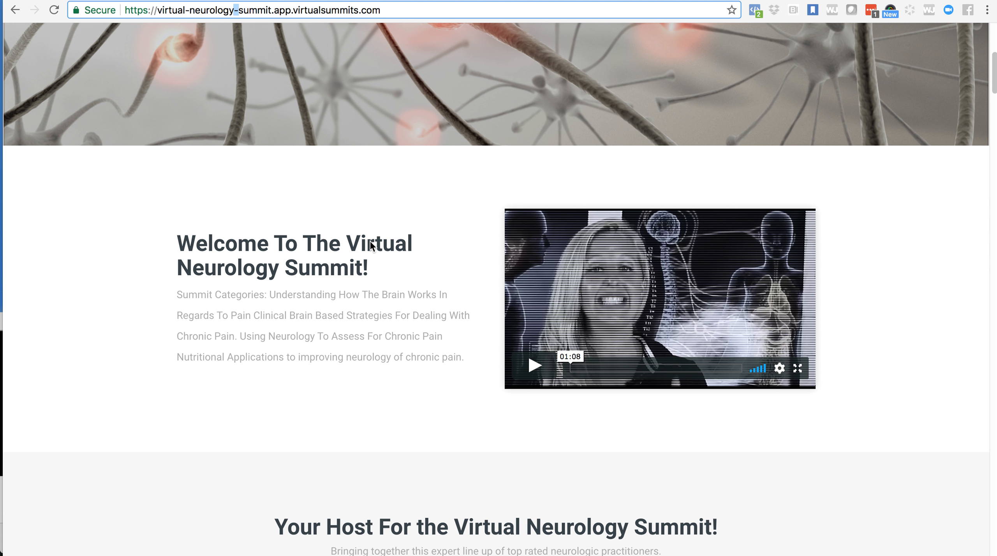
scroll(370, 241, "down", 13)
scroll(369, 240, "up", 3)
scroll(370, 241, "down", 1)
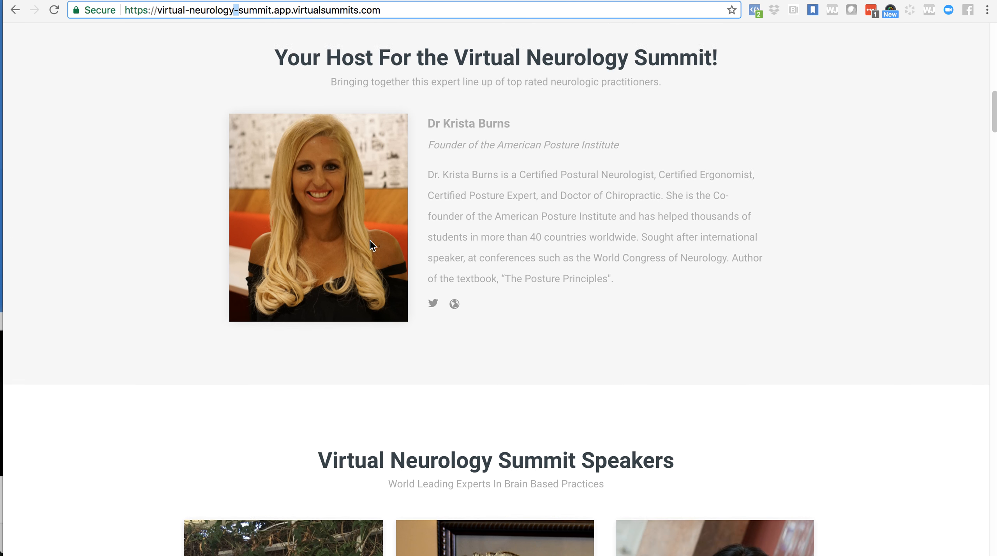
scroll(371, 244, "down", 10)
mouse_move(531, 271)
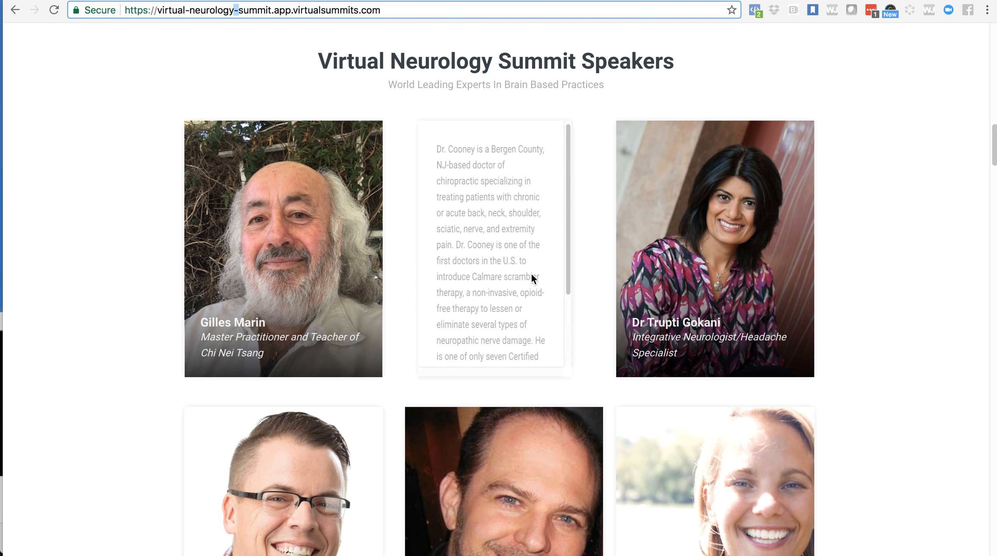
scroll(531, 272, "down", 18)
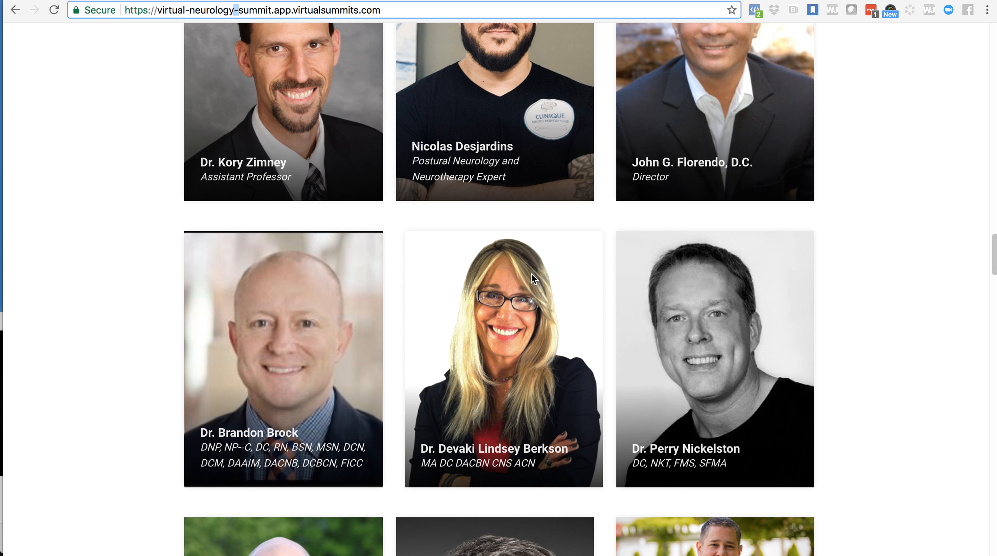
scroll(532, 273, "down", 7)
scroll(862, 378, "down", 20)
scroll(862, 379, "up", 6)
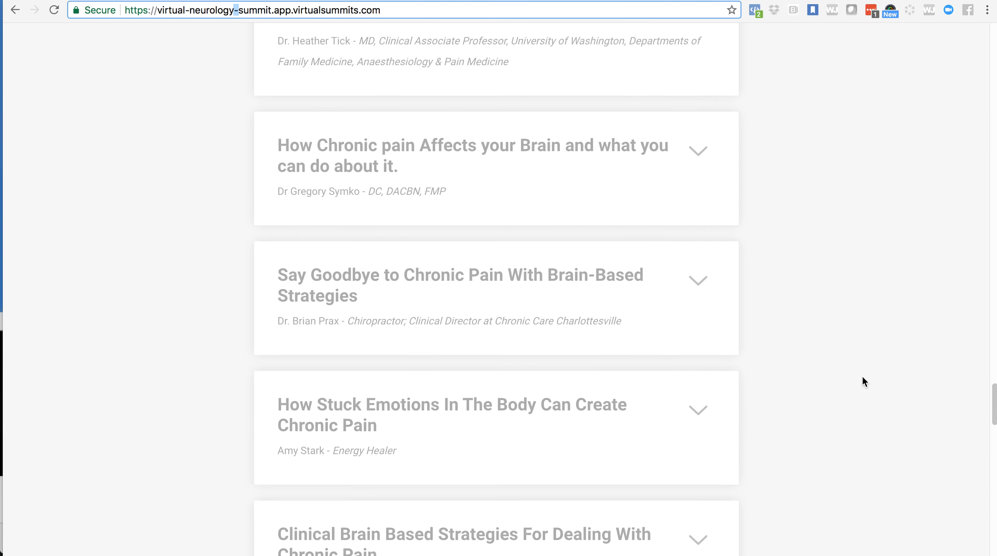
scroll(863, 379, "up", 2)
scroll(704, 207, "down", 20)
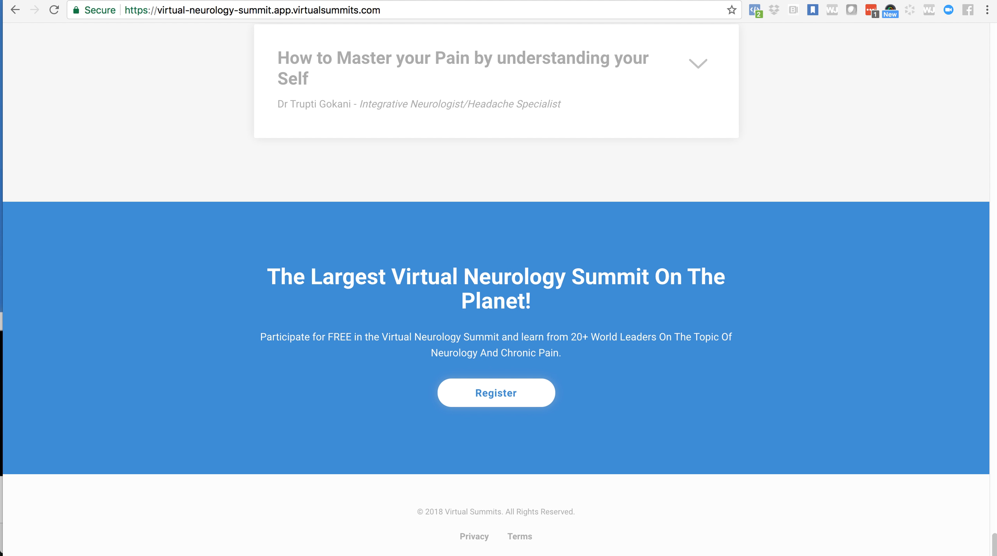
- Return to the GoDaddy domain list, open VIRTUALNEUROSUMMIT.COM's settings and go to its DNS management
left_click(475, 1)
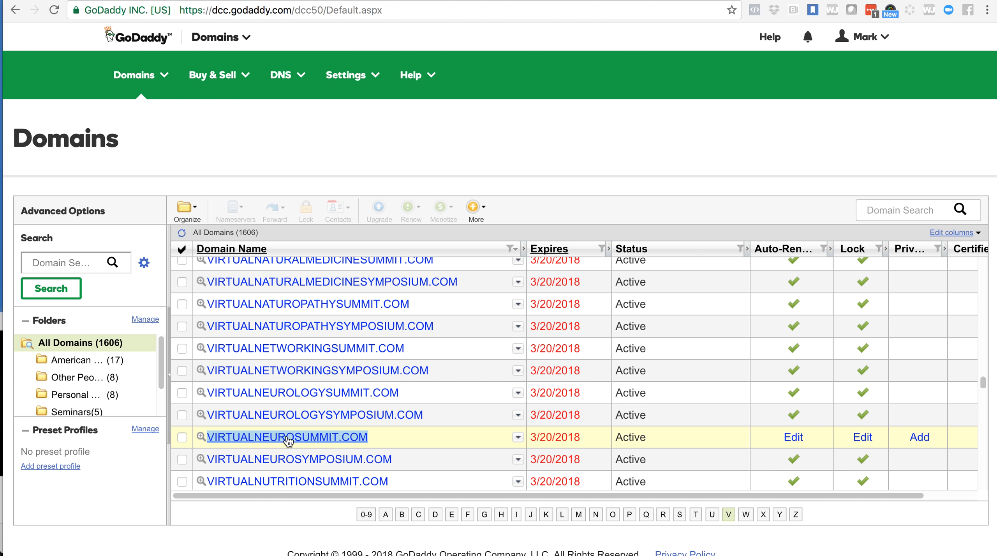
scroll(273, 441, "down", 3)
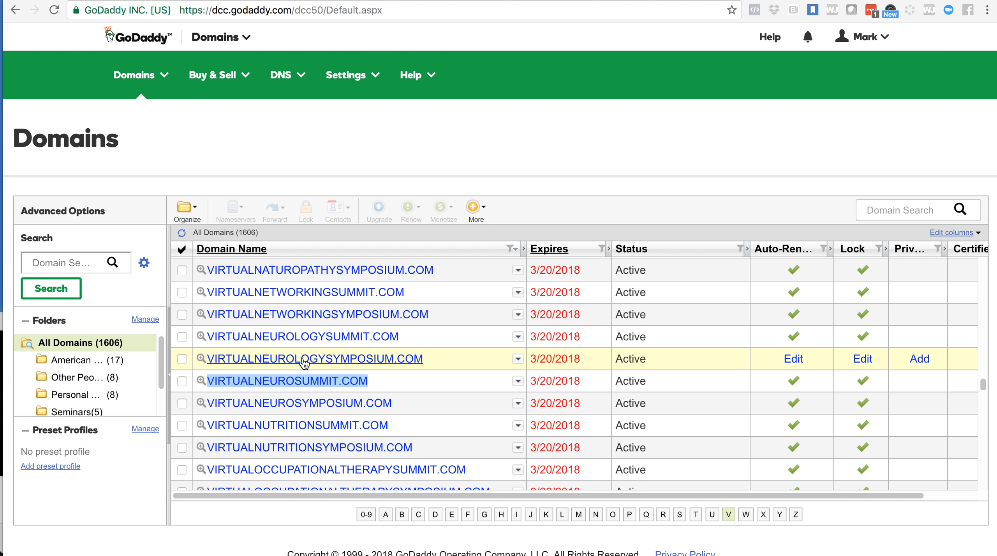
left_click(284, 384)
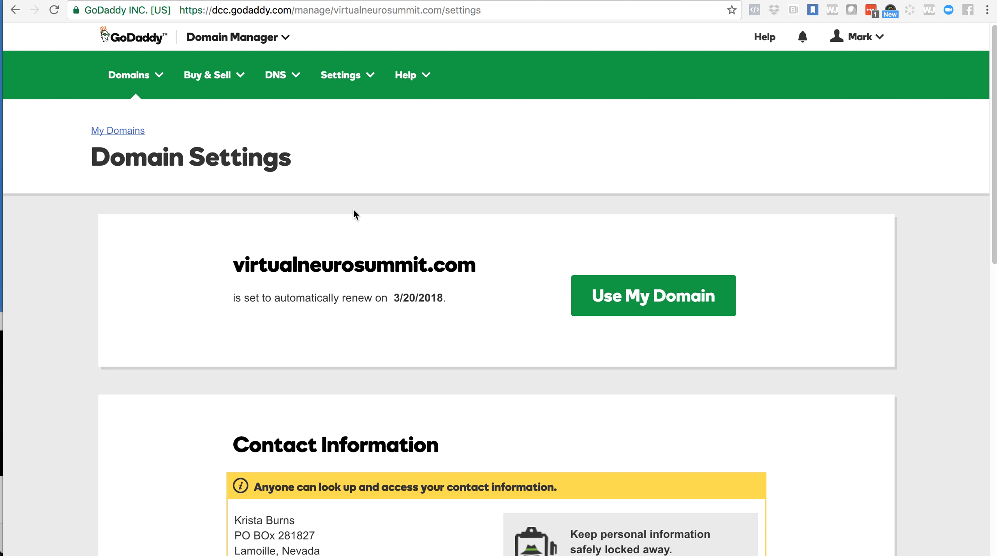
scroll(354, 213, "down", 10)
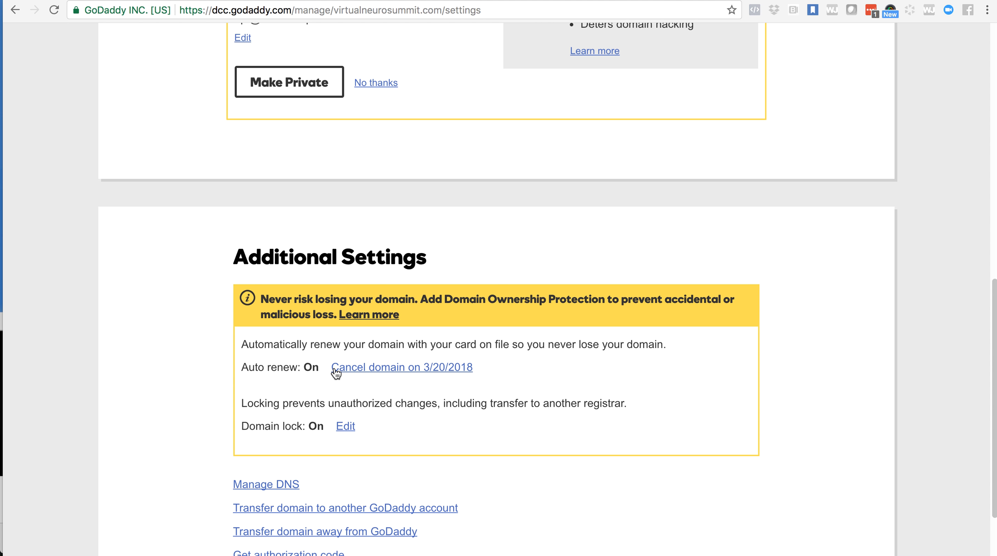
scroll(336, 373, "down", 3)
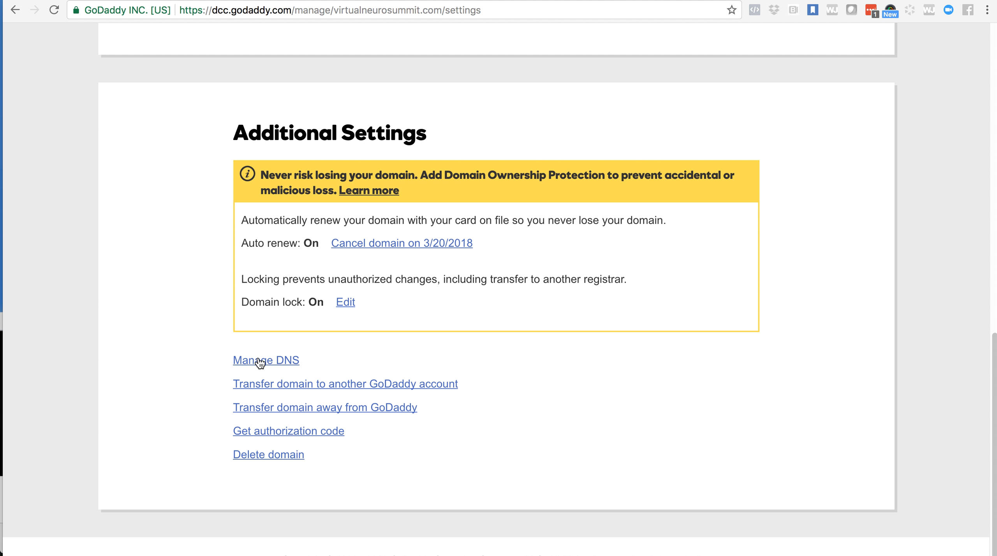
left_click(283, 362)
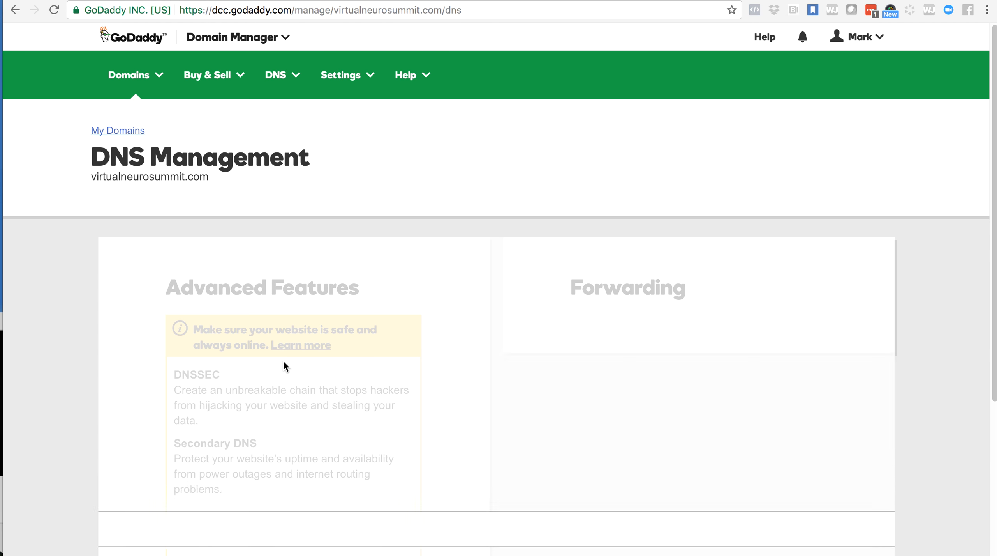
- Look over the domain's DNS records and Forwarding section, and start adding a domain forward
scroll(283, 366, "down", 20)
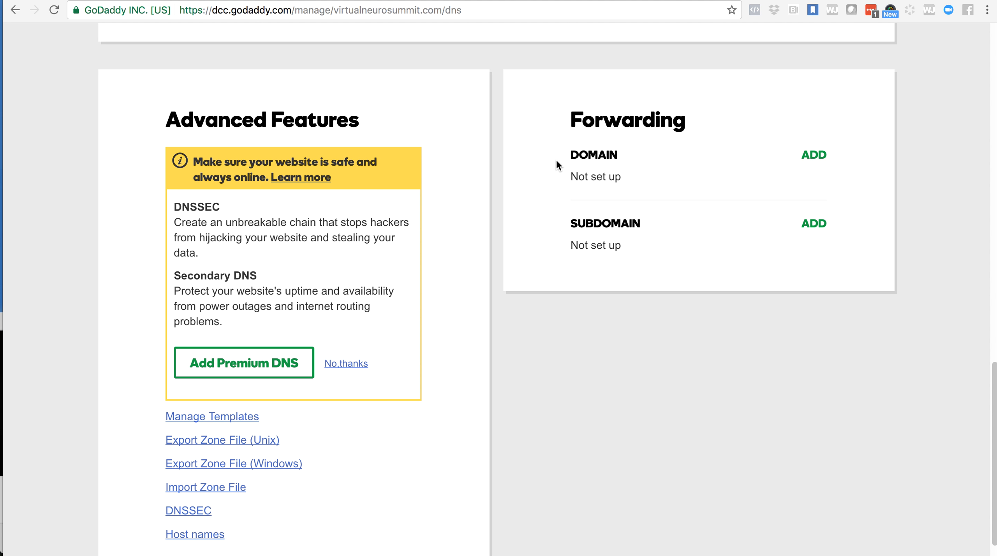
scroll(556, 159, "up", 2)
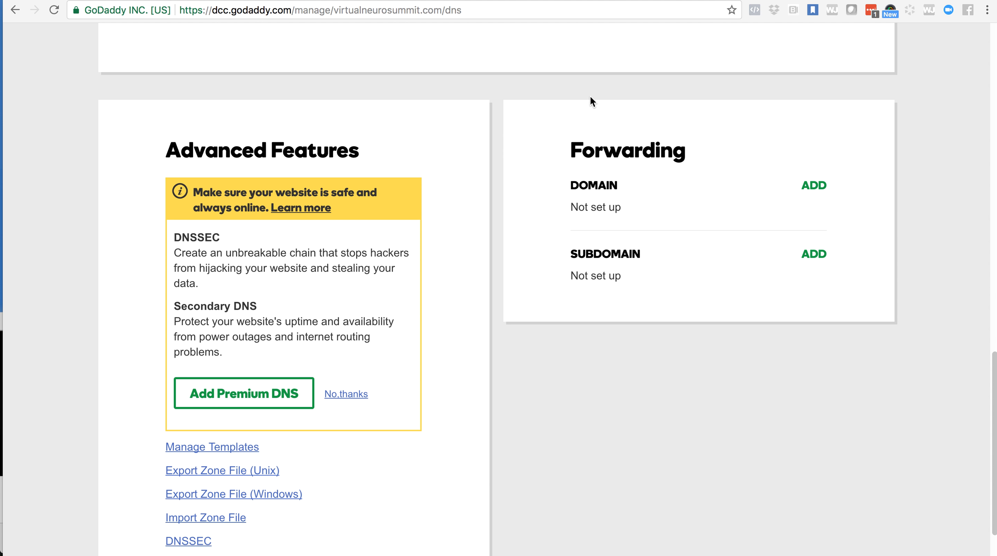
scroll(553, 206, "up", 15)
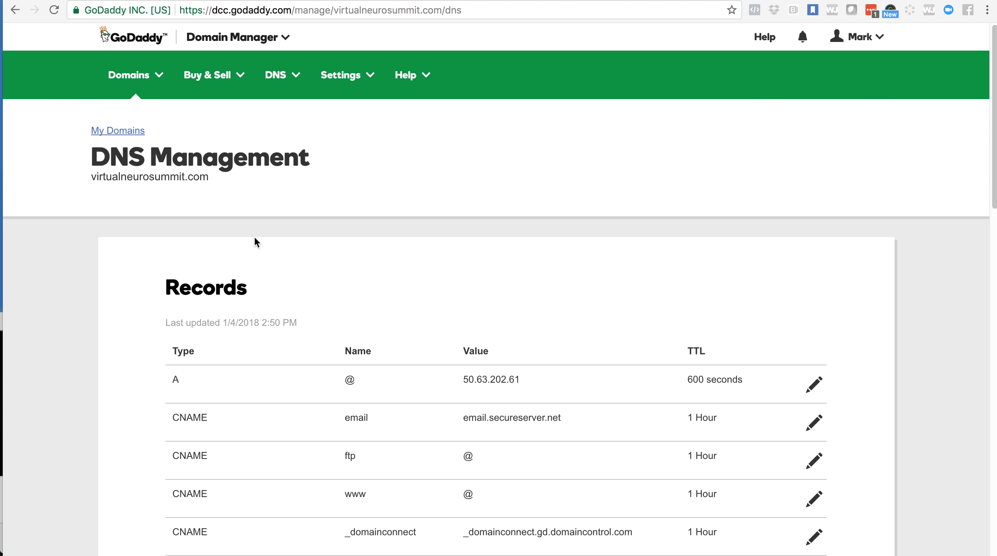
scroll(284, 296, "down", 6)
scroll(285, 296, "down", 8)
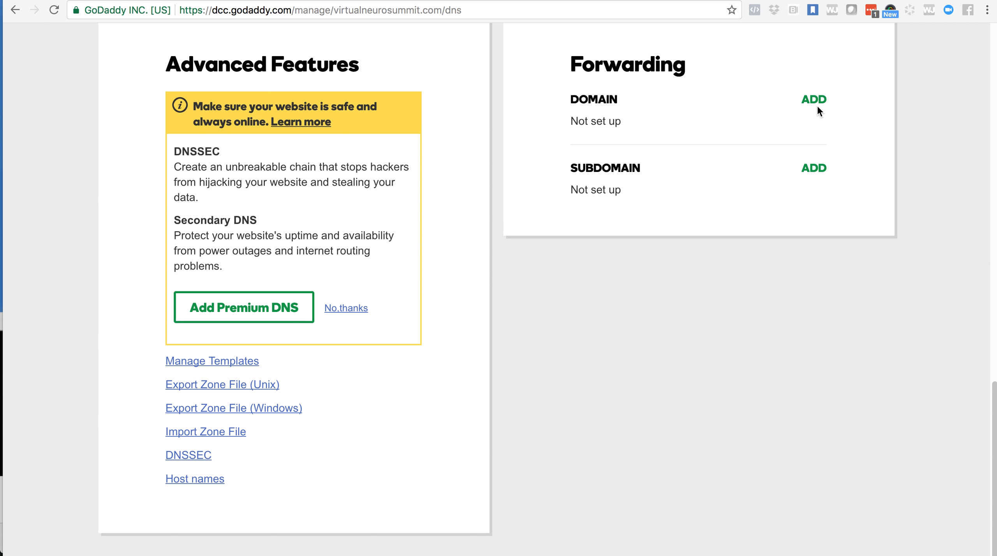
left_click(817, 104)
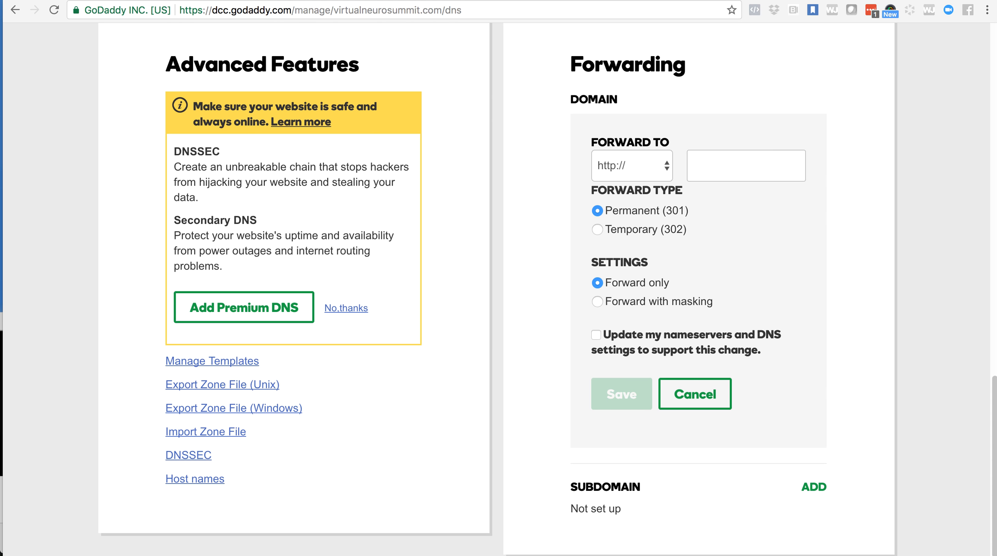
left_click(266, 1)
left_click(194, 10)
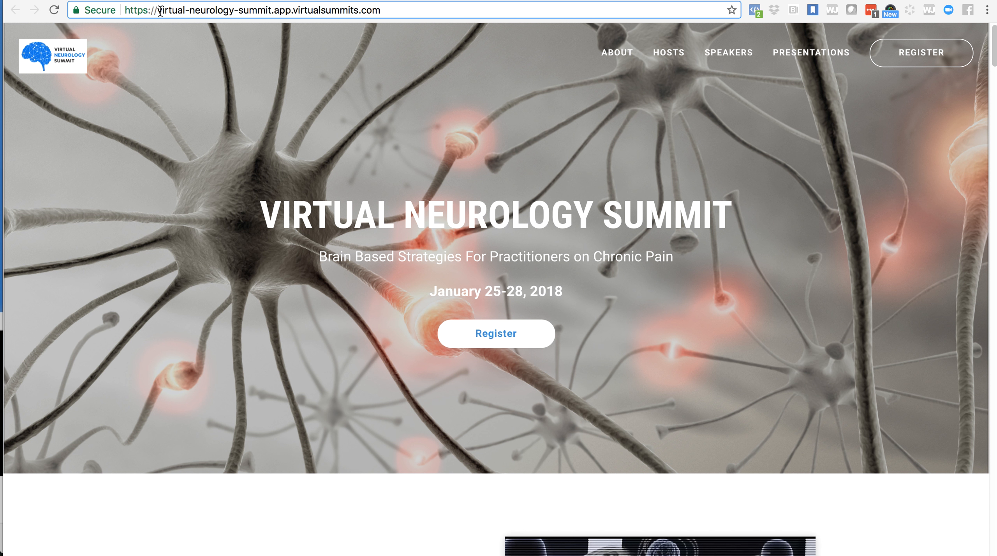
left_click_drag(160, 10, 381, 16)
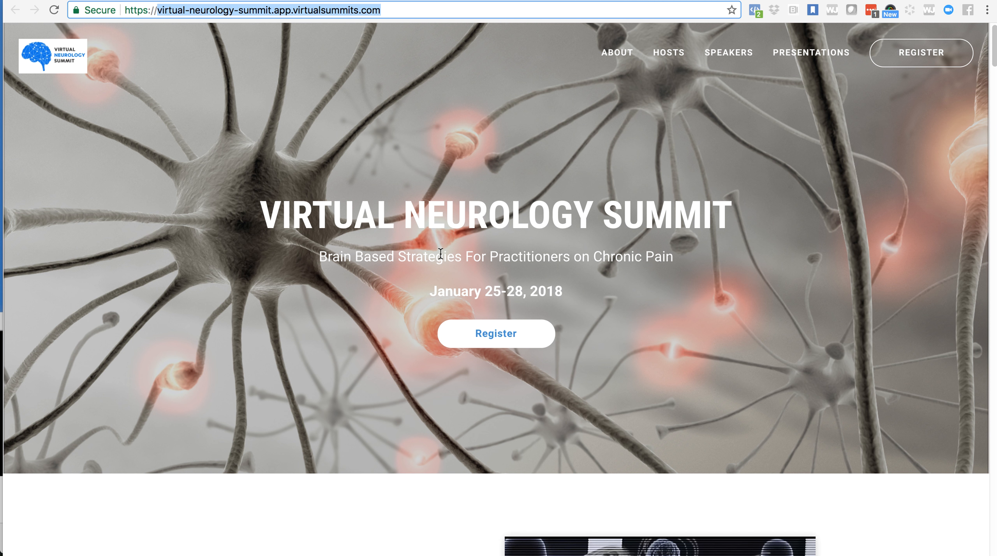
scroll(440, 251, "down", 20)
scroll(440, 253, "down", 5)
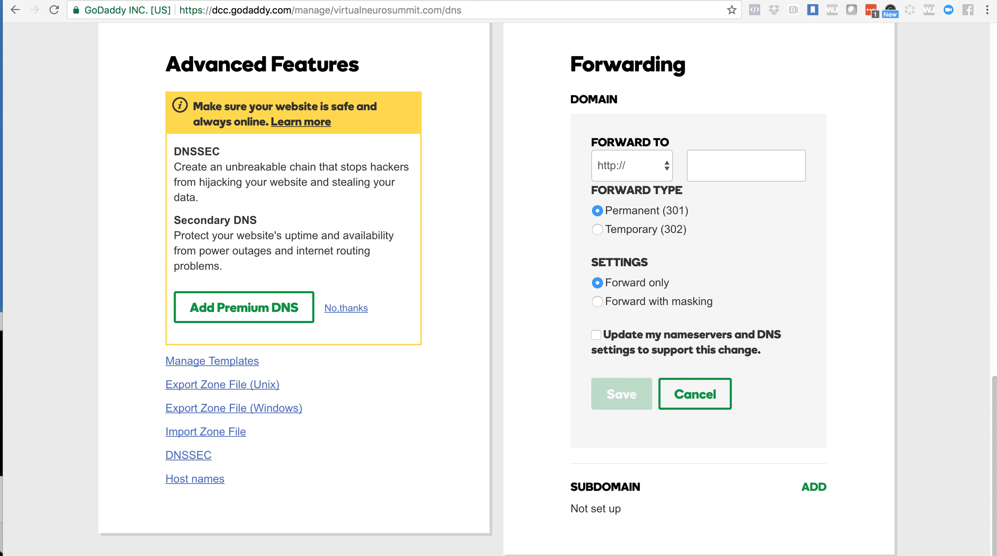
left_click(707, 160)
type("virtualsummits.com")
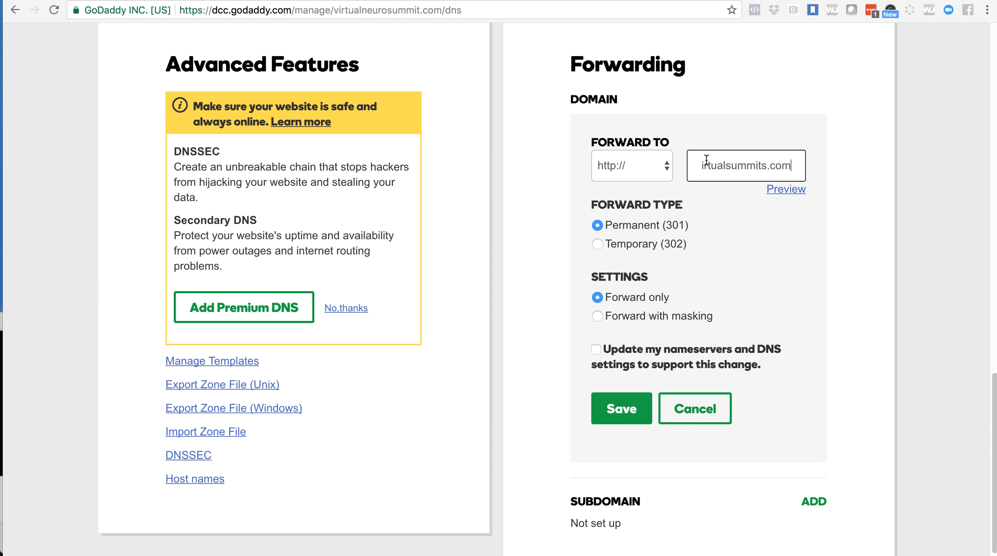
- Preview the forwarding destination, check its address, and revisit the forwarding options and the published landing page
left_click(784, 191)
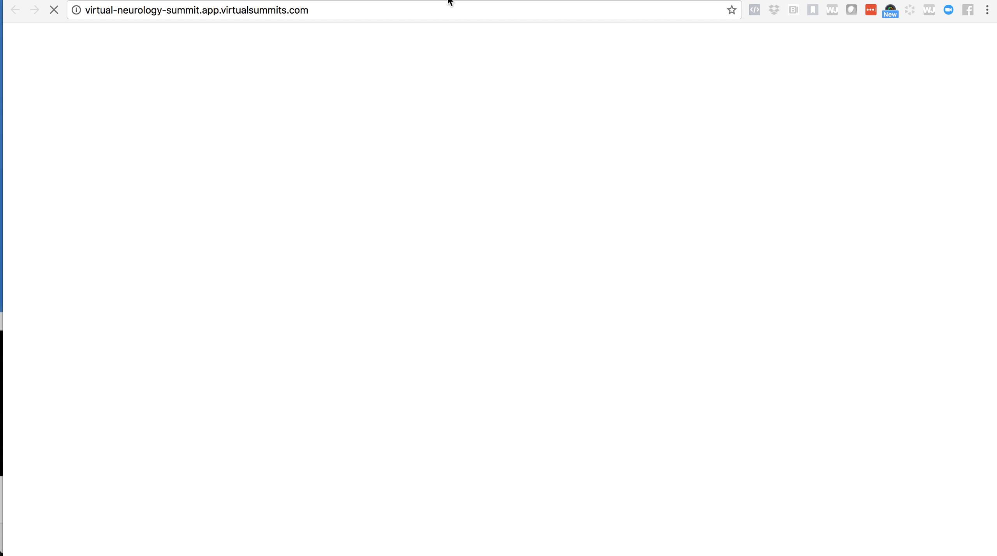
double_click(339, 11)
left_click(339, 11)
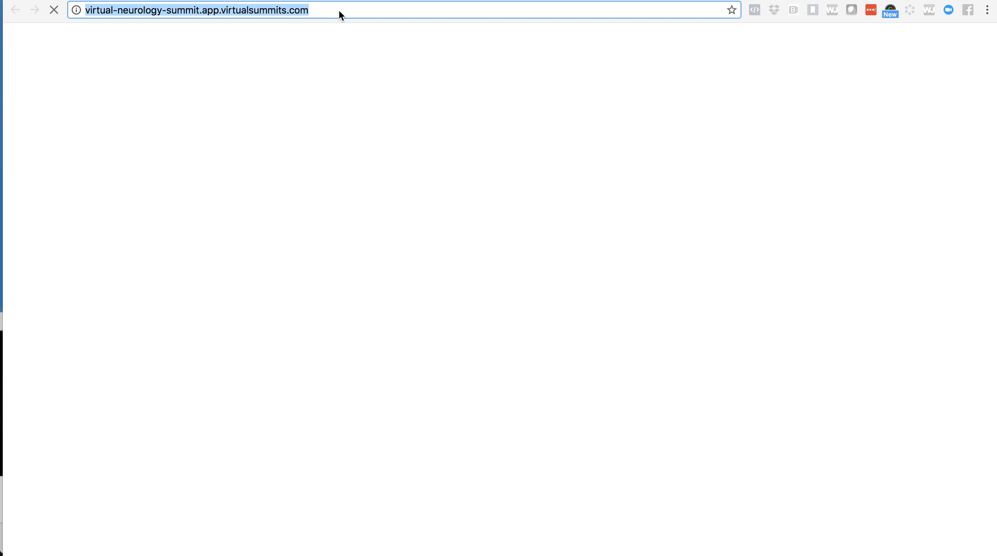
left_click(407, 0)
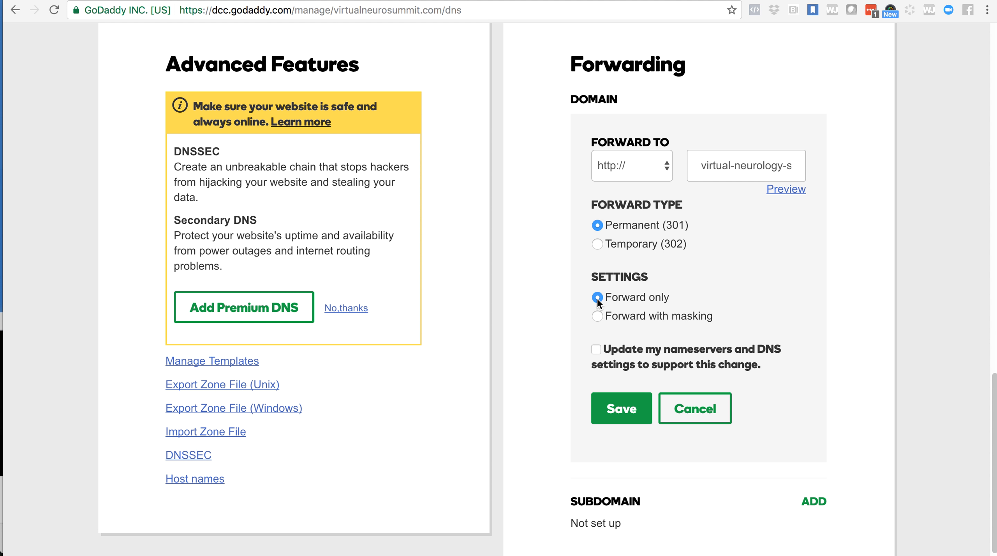
left_click(323, 0)
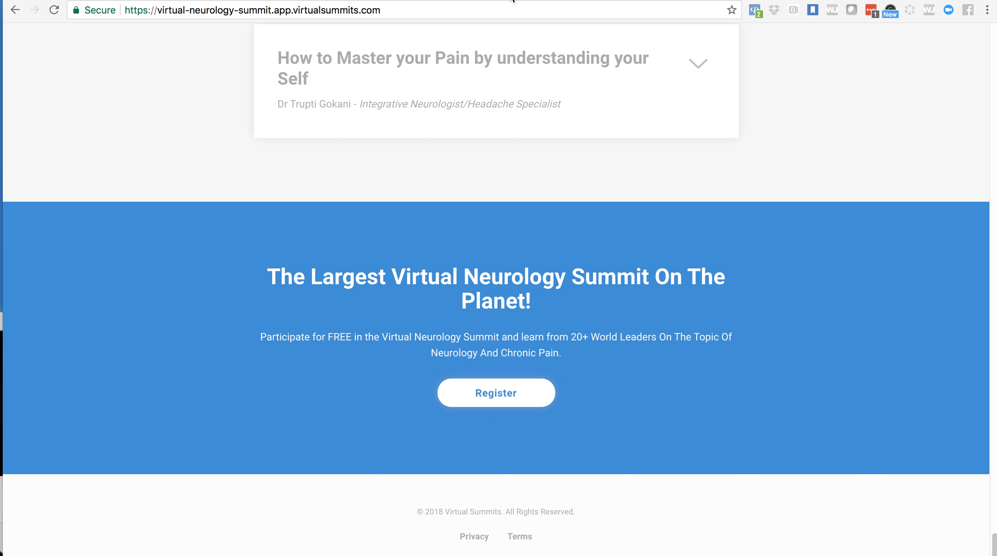
- Copy virtualneurosummit.com from its DNS management page, load it in another tab to test the forward, and return
left_click(436, 3)
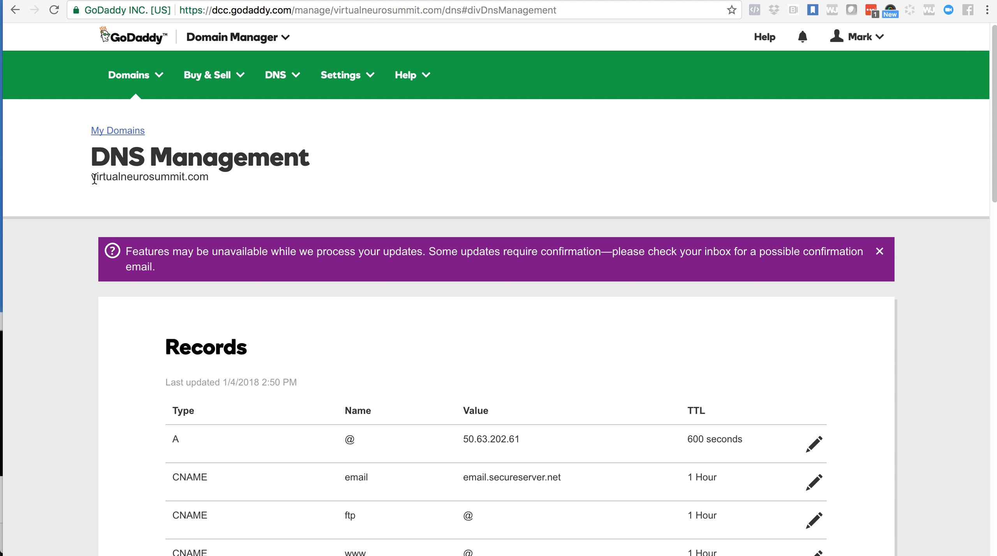
left_click_drag(92, 178, 209, 178)
key("super+c")
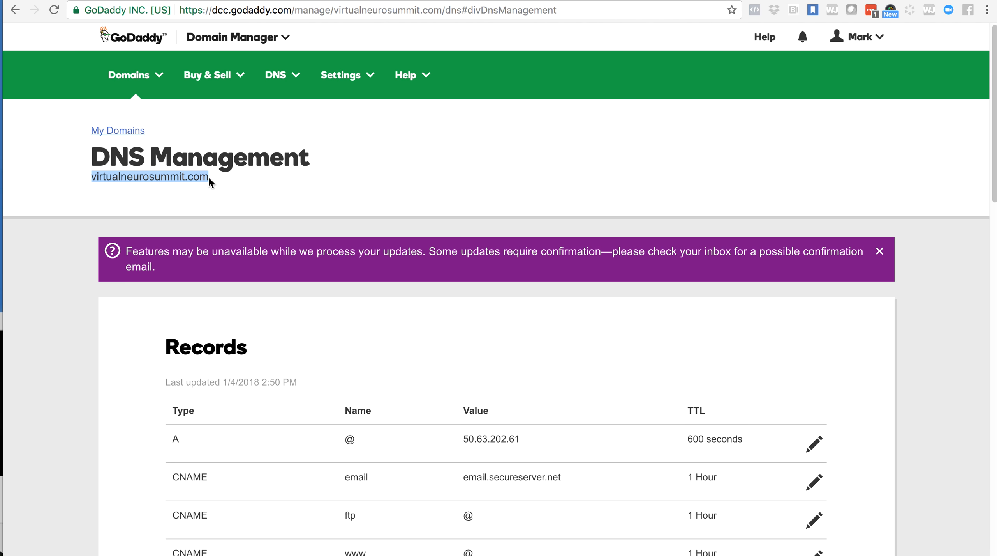
scroll(315, 221, "down", 3)
scroll(315, 224, "up", 1)
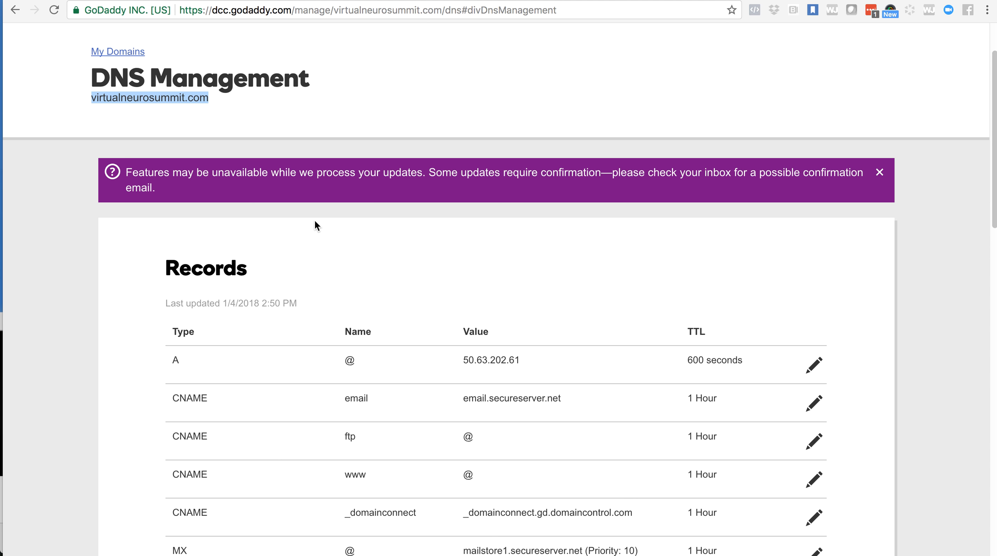
scroll(315, 225, "up", 2)
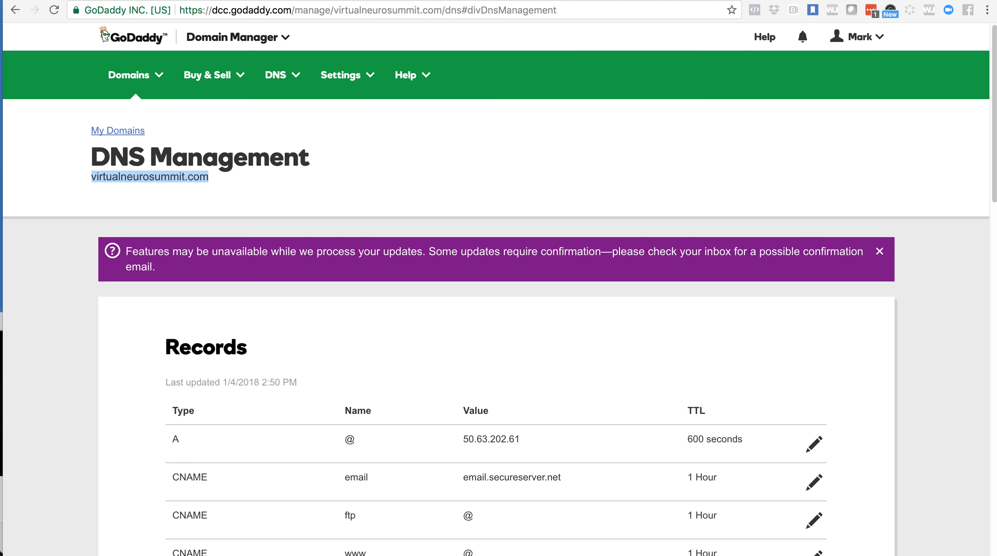
key("ctrl+Tab")
left_click(570, 11)
key("super+v")
key("Return")
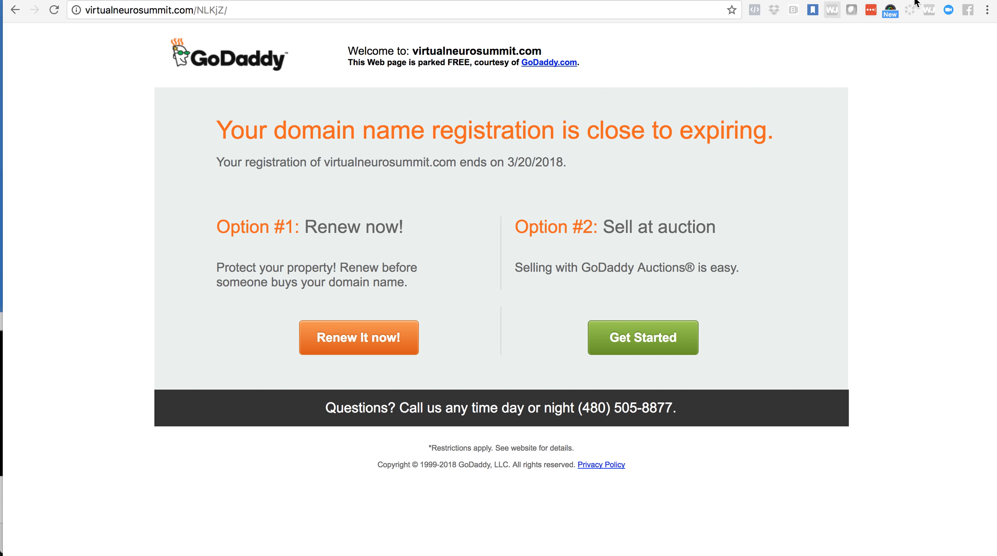
key("ctrl+shift+Tab")
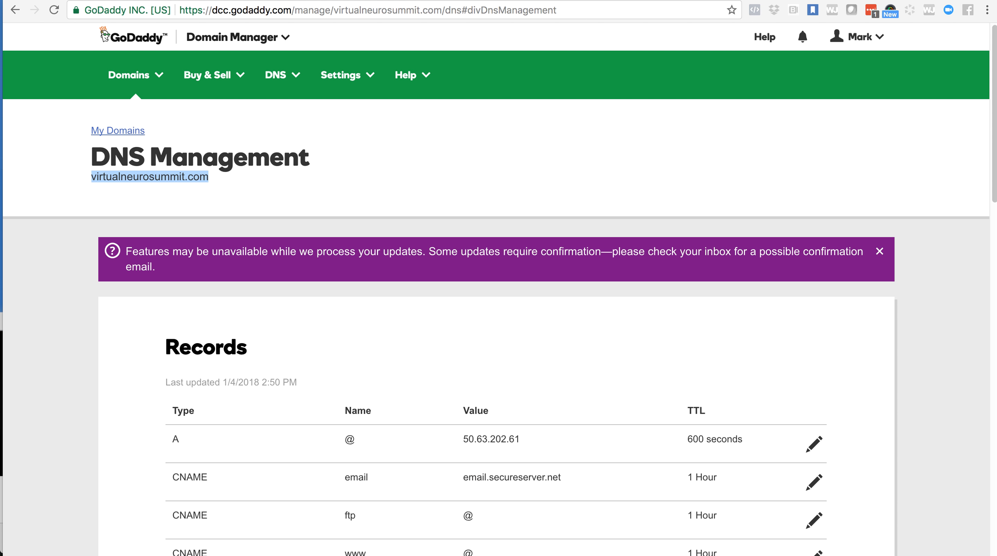
- Compare the landing page's address with the custom domain's DNS page, and return to the Virtual Summits list of summits
left_click(673, 1)
left_click(201, 11)
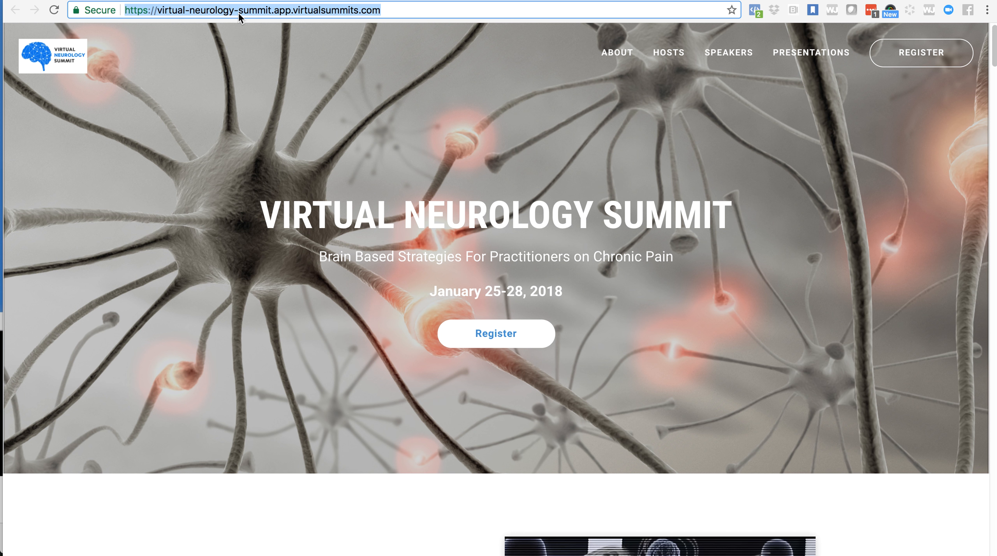
left_click(479, 0)
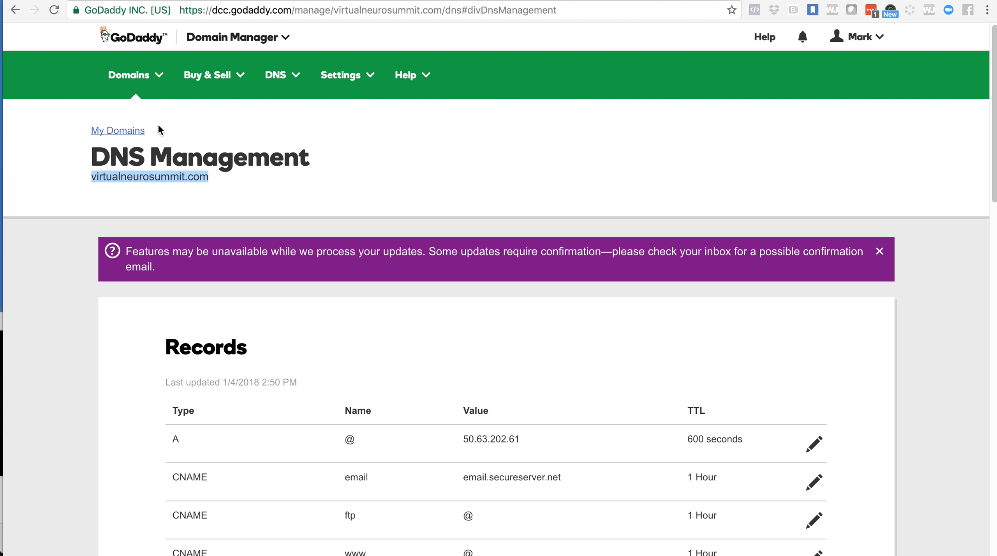
left_click(312, 0)
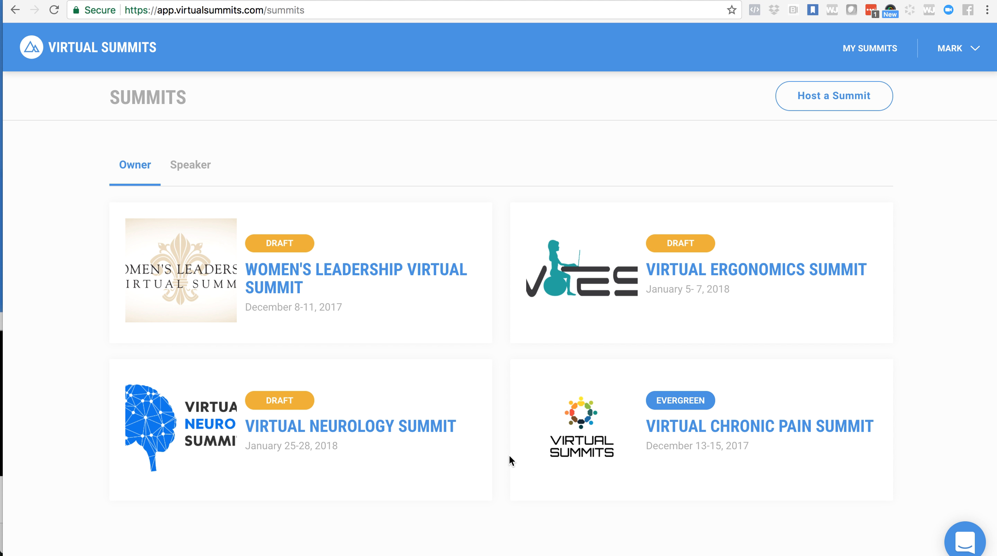
mouse_move(526, 554)
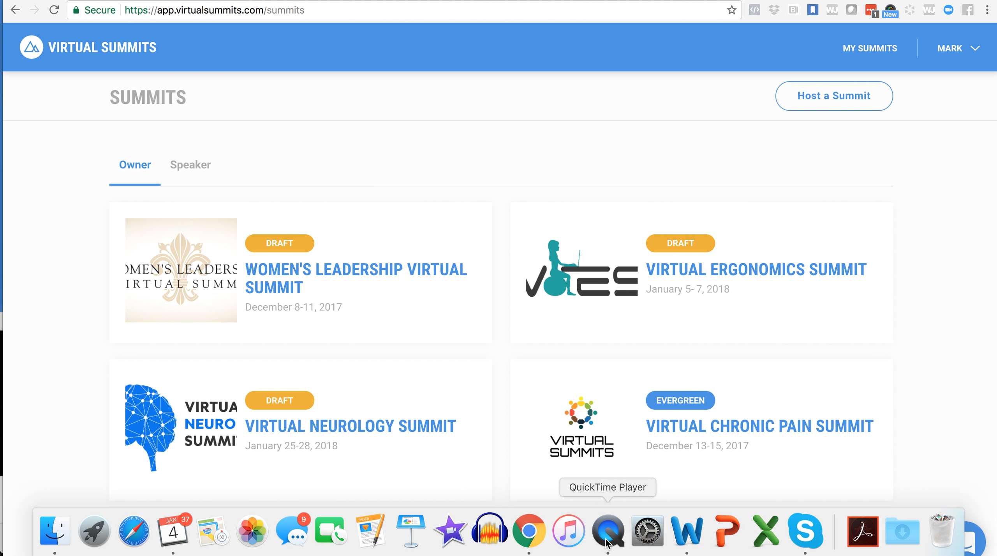